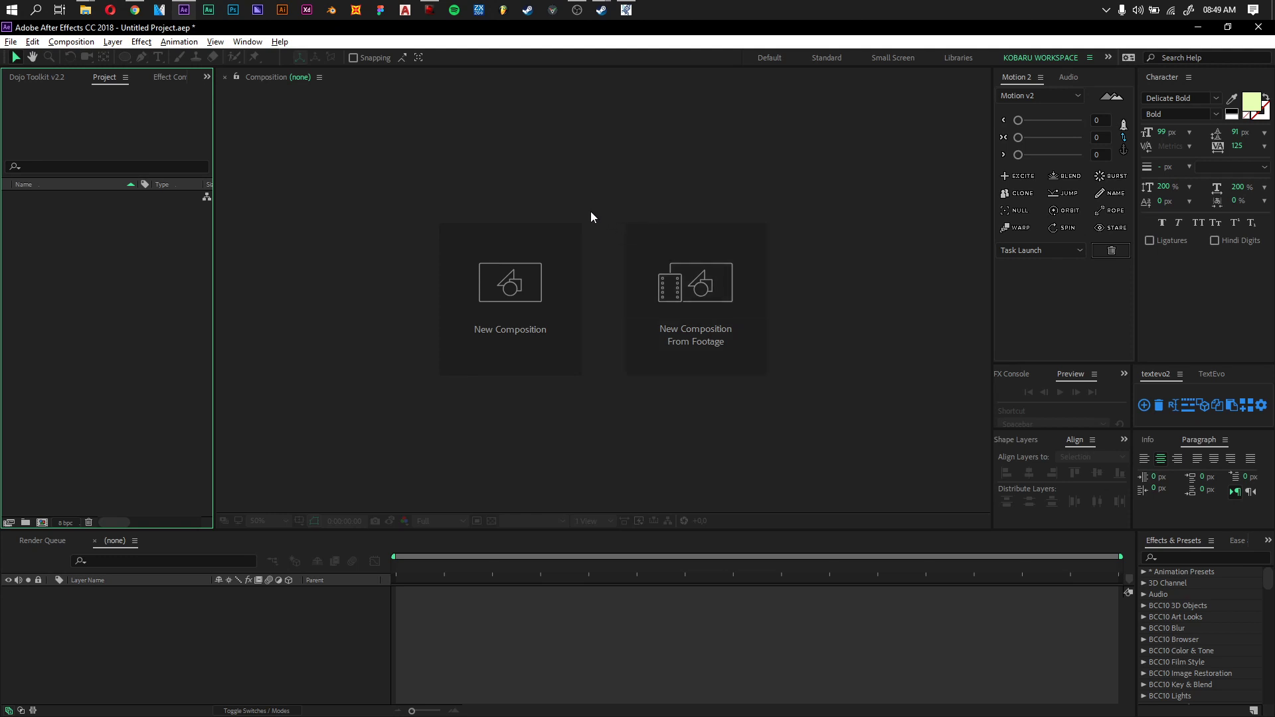
# - Create a new composition and add a text layer reading 'Bounce'
pyautogui.click(539, 251)
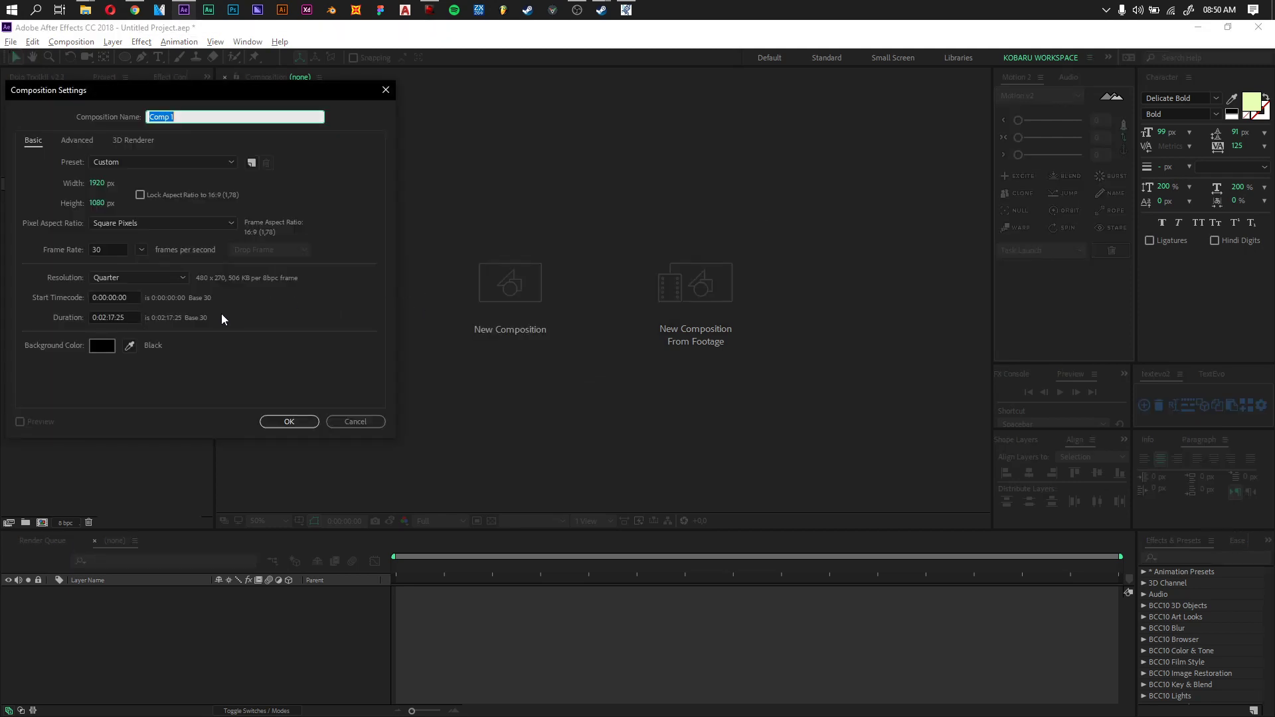
pyautogui.click(287, 421)
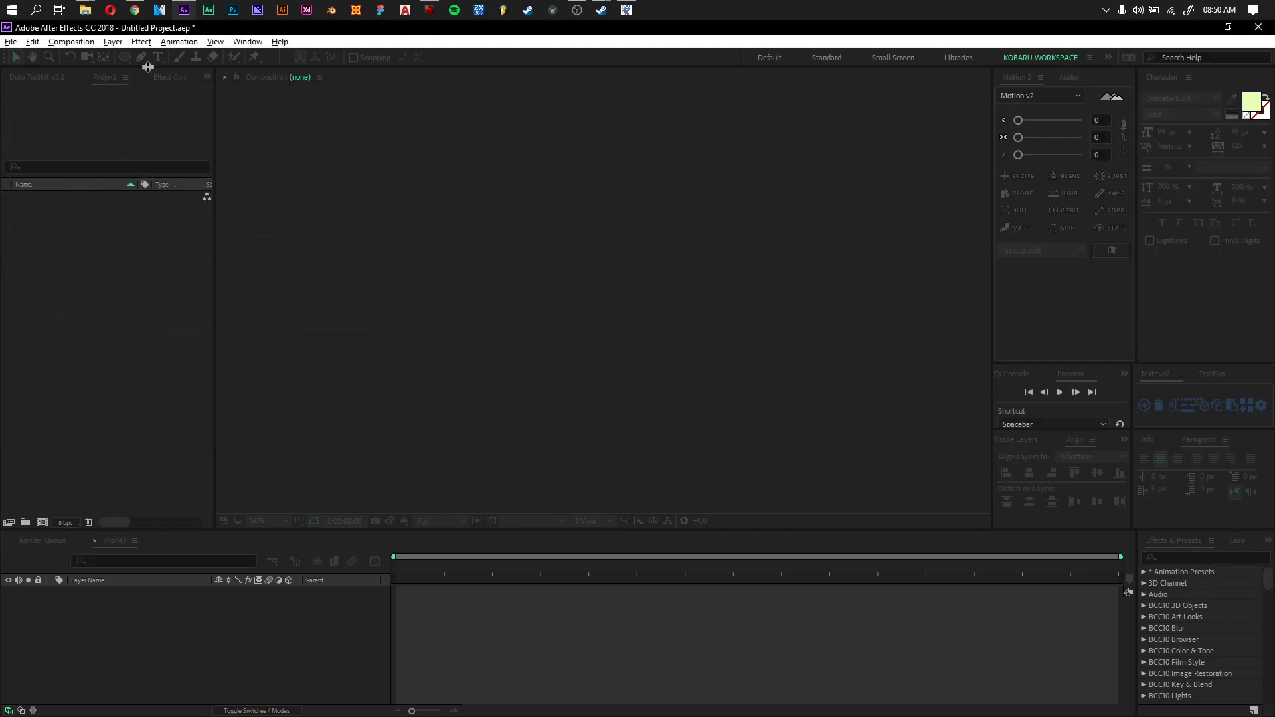
pyautogui.click(158, 57)
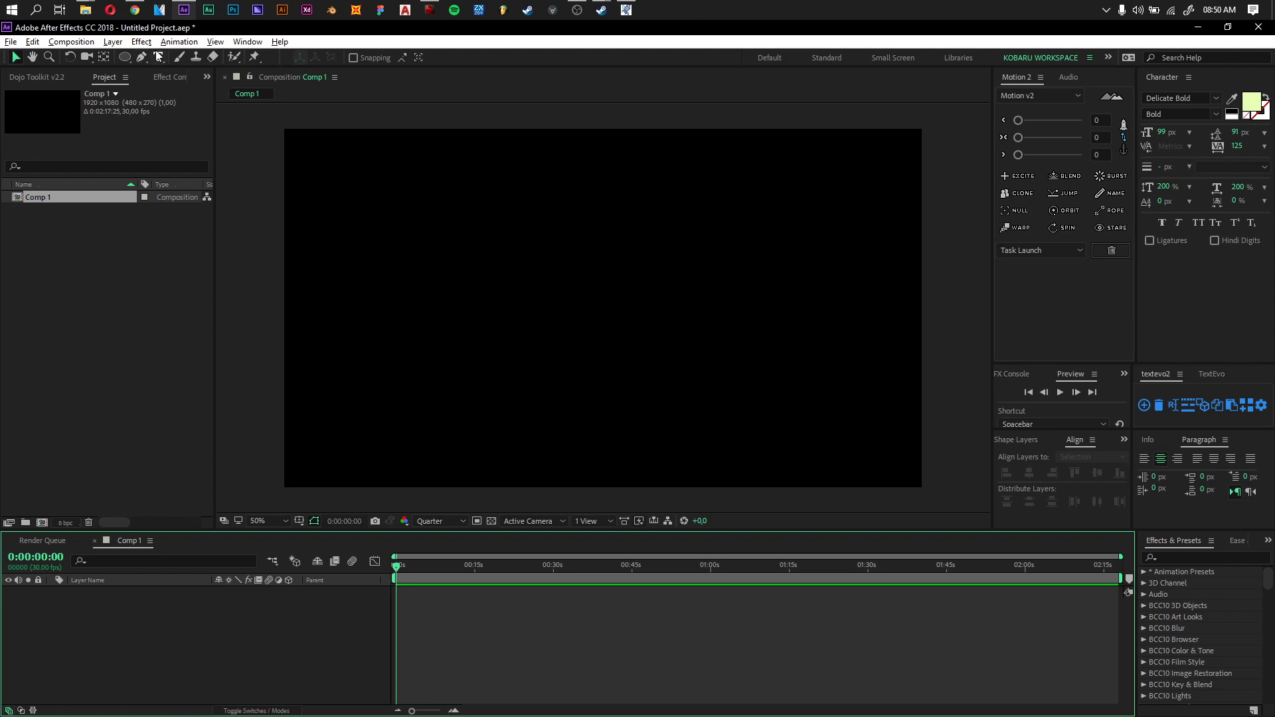
pyautogui.click(616, 428)
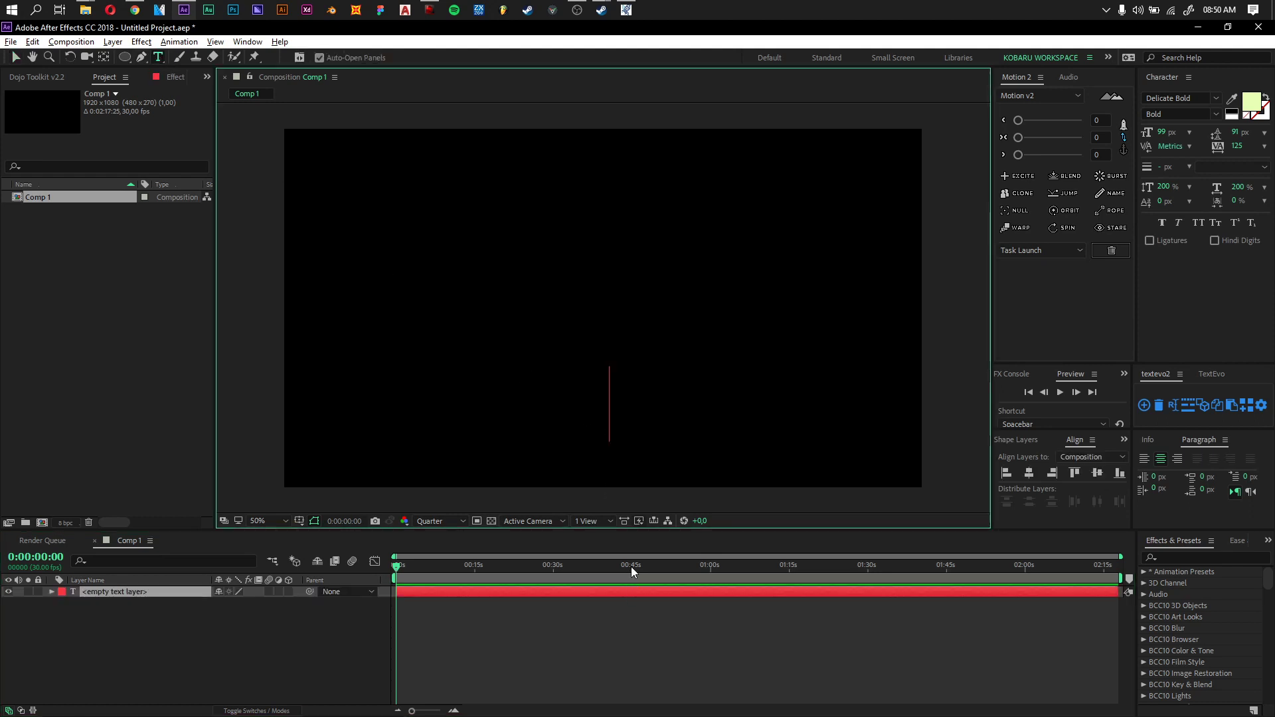
pyautogui.write('Bounce')
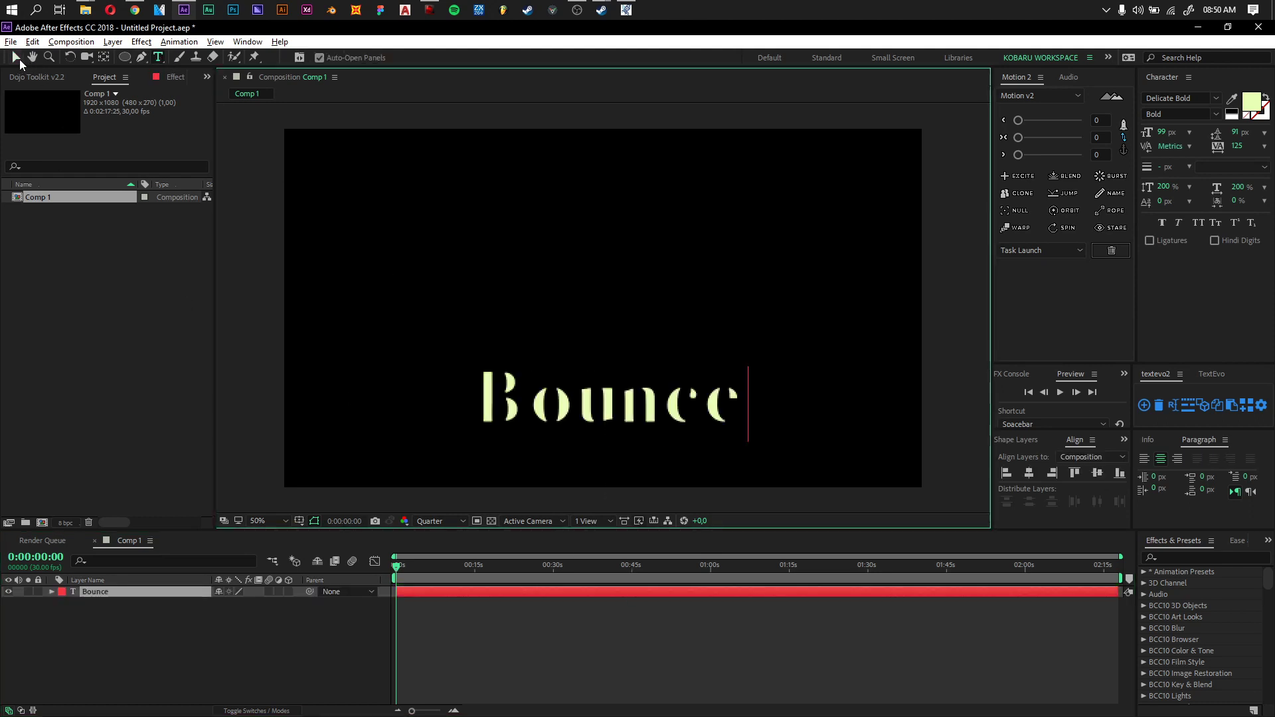
pyautogui.click(15, 56)
# - Centre Bounce vertically in the frame and move its anchor point to its centre
pyautogui.click(1097, 473)
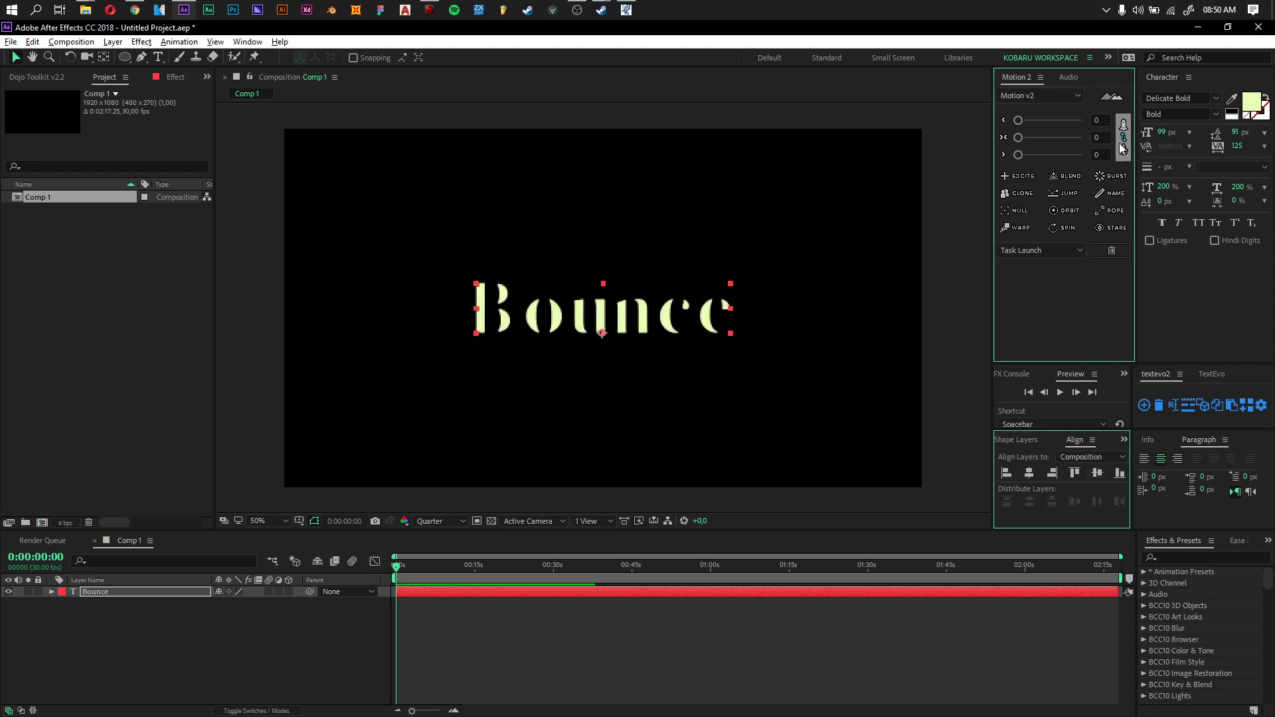
pyautogui.click(1088, 138)
pyautogui.click(556, 273)
# - Enable Allow Keyframes Between Frames in the Graph Editor's graph type options for the Bounce layer
pyautogui.click(438, 591)
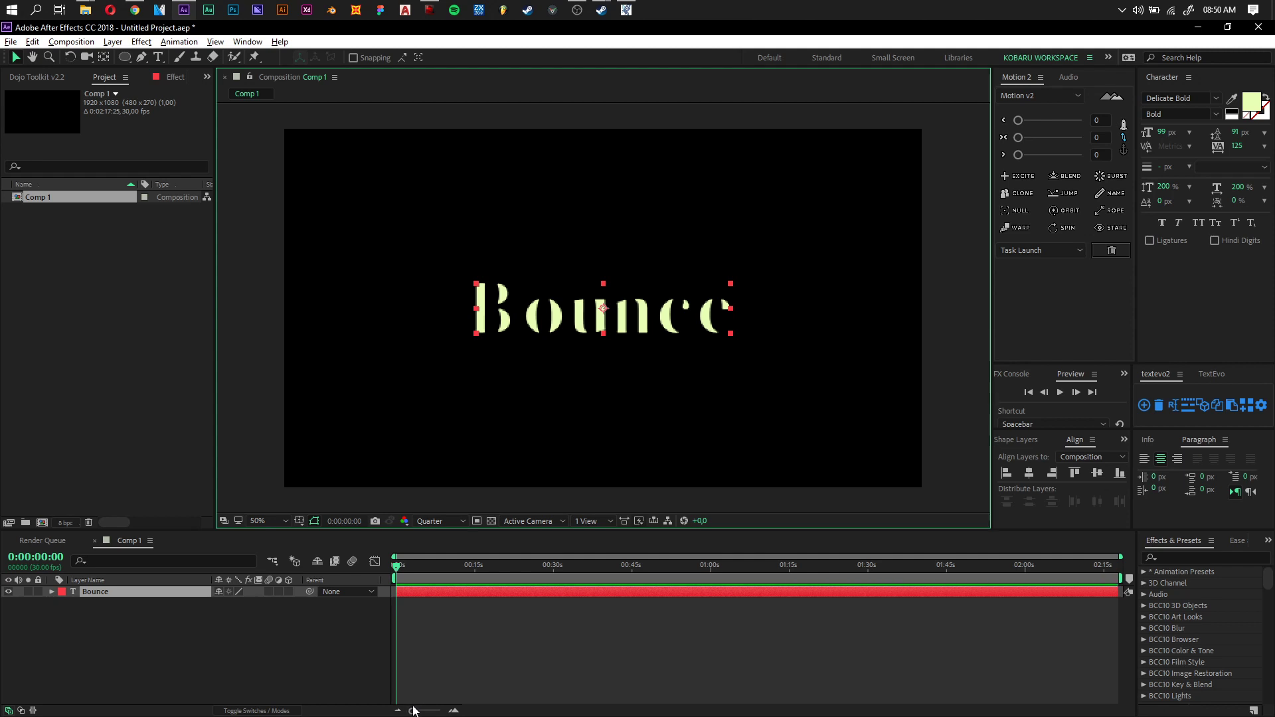
pyautogui.moveTo(417, 713); pyautogui.dragTo(438, 713)
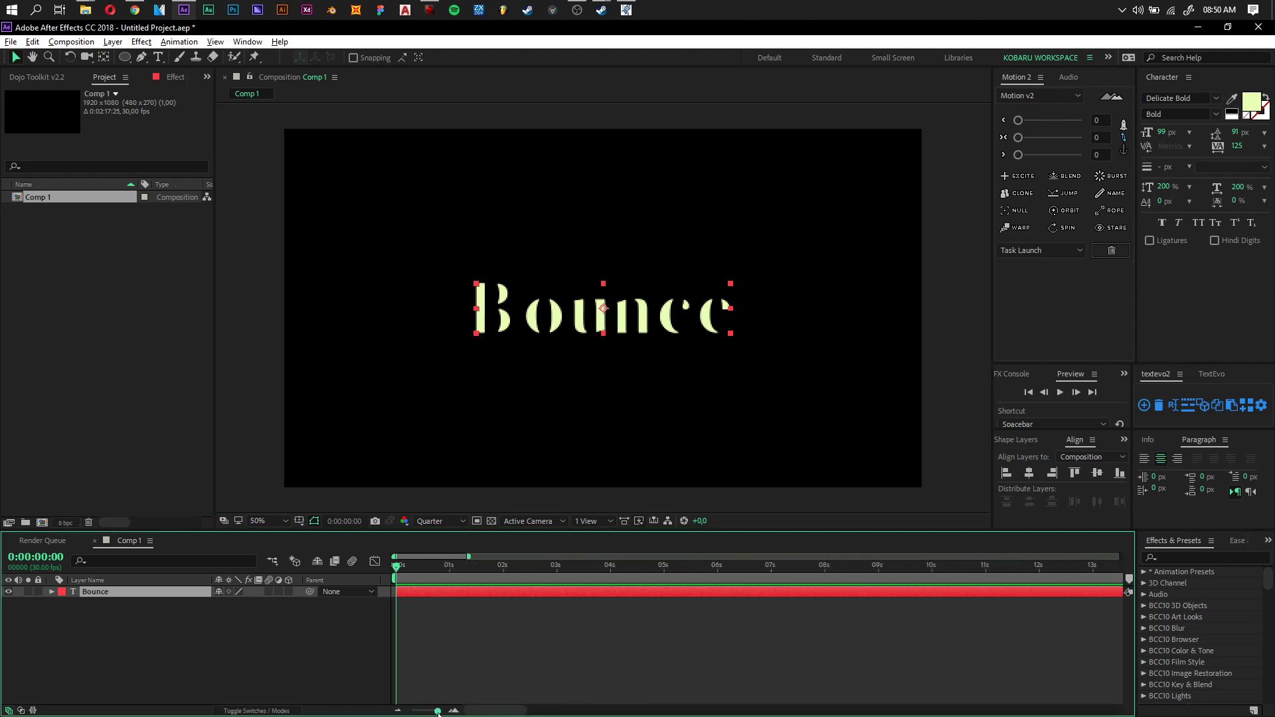
pyautogui.click(374, 562)
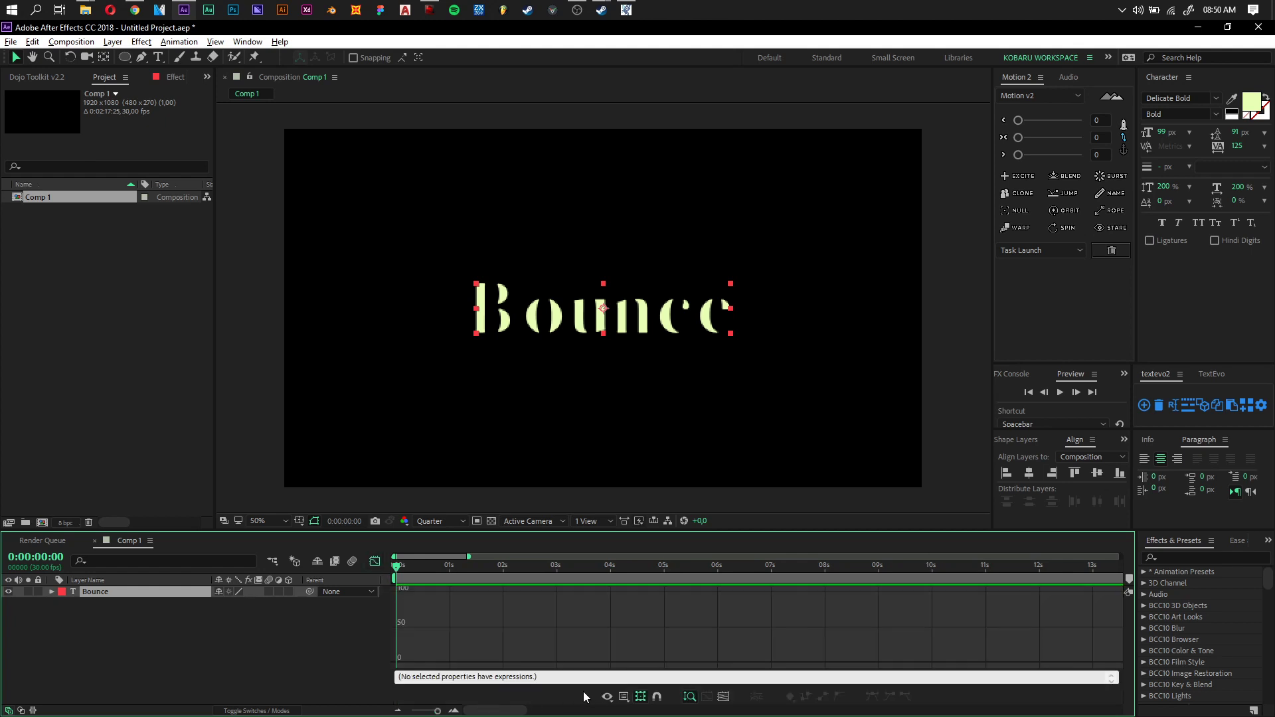
pyautogui.click(624, 697)
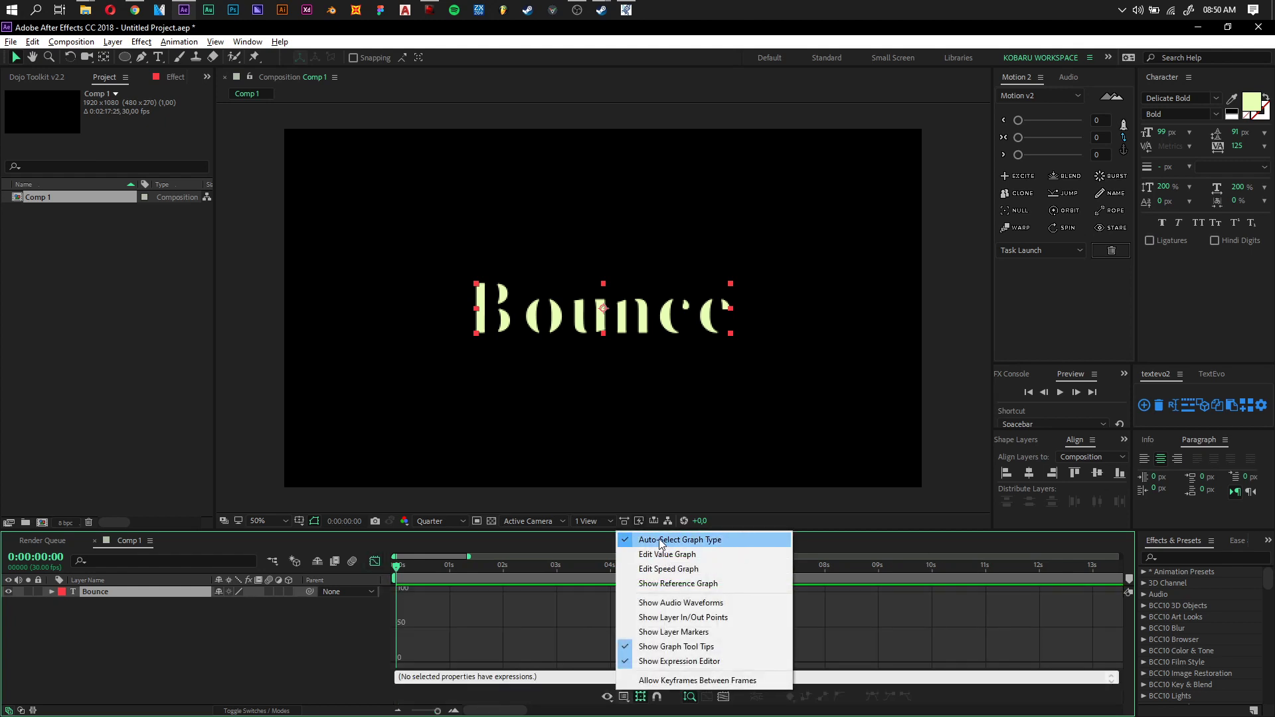
pyautogui.click(697, 680)
pyautogui.click(376, 562)
# - Keyframe Scale from 0% at the first frame to 100% at about 20 frames
pyautogui.press('s')
pyautogui.click(86, 603)
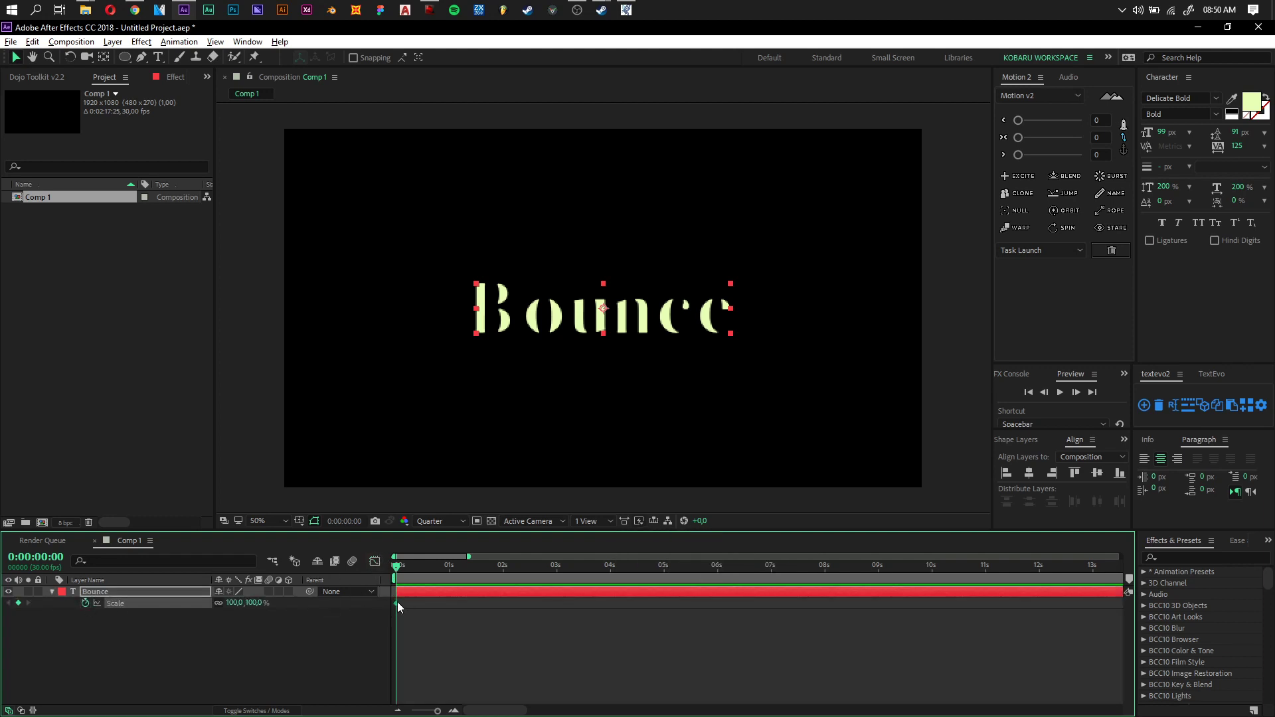
pyautogui.moveTo(401, 600); pyautogui.dragTo(439, 603)
pyautogui.click(257, 606)
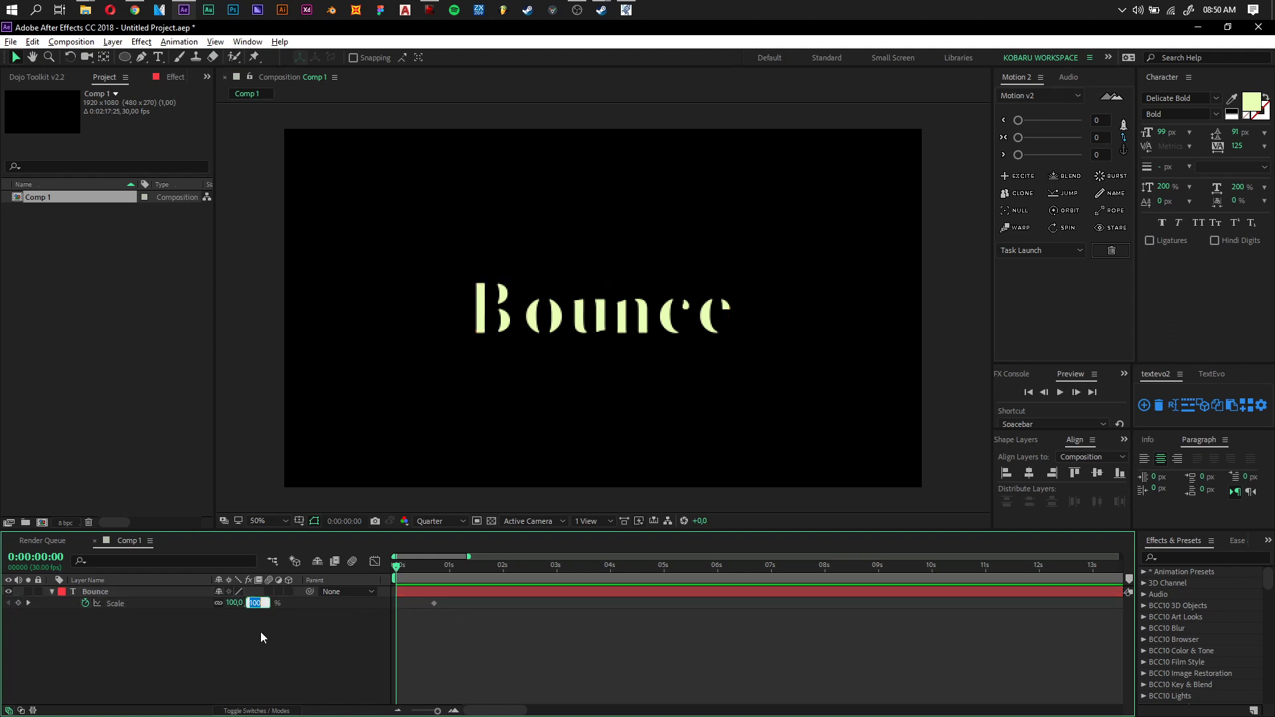
pyautogui.write('0')
pyautogui.click(340, 676)
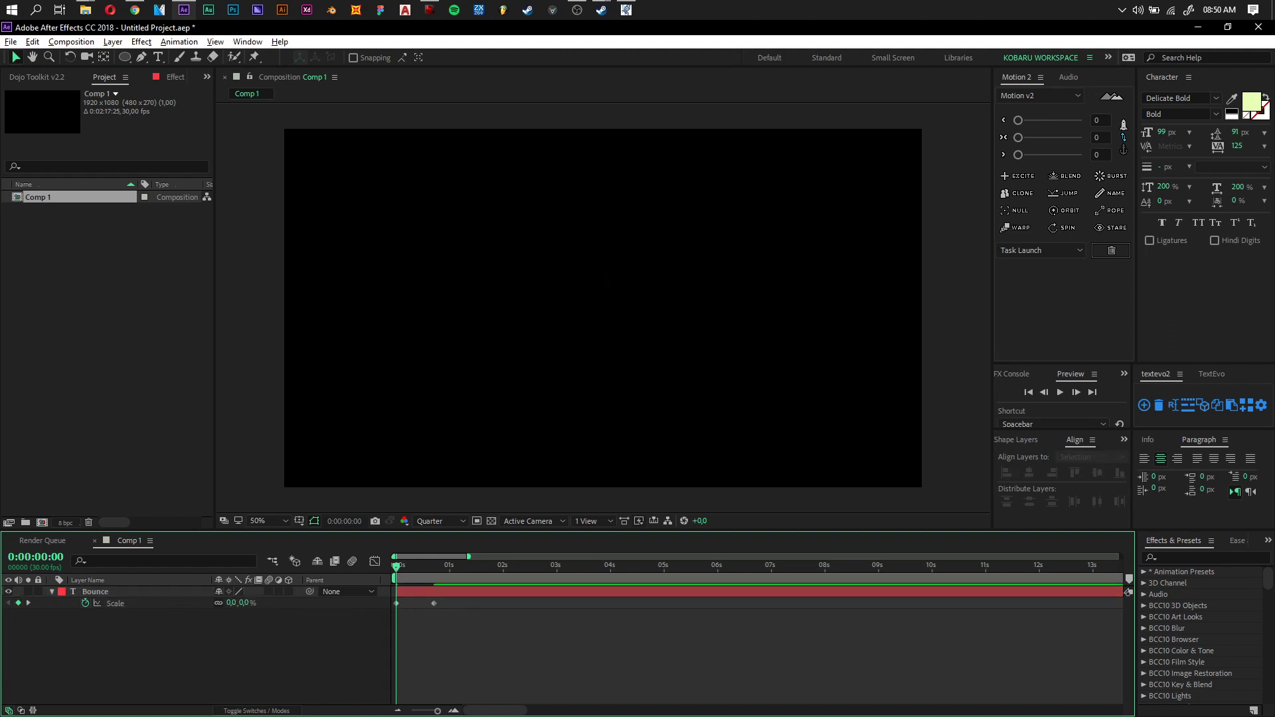
# - Preview the scale-up and apply Easy Ease (F9) to the 20f Scale keyframe
pyautogui.click(447, 711)
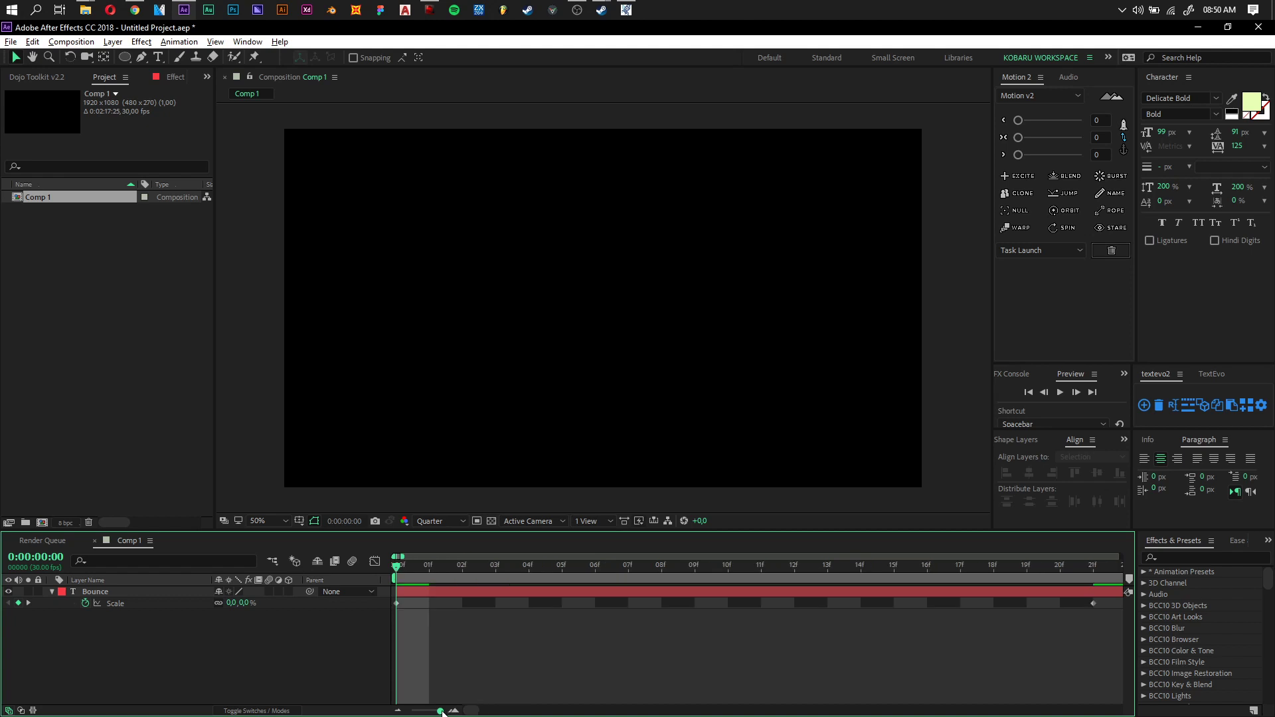
pyautogui.moveTo(442, 712)
pyautogui.mouseDown()
pyautogui.moveTo(425, 711)
pyautogui.moveTo(440, 711)
pyautogui.mouseUp()
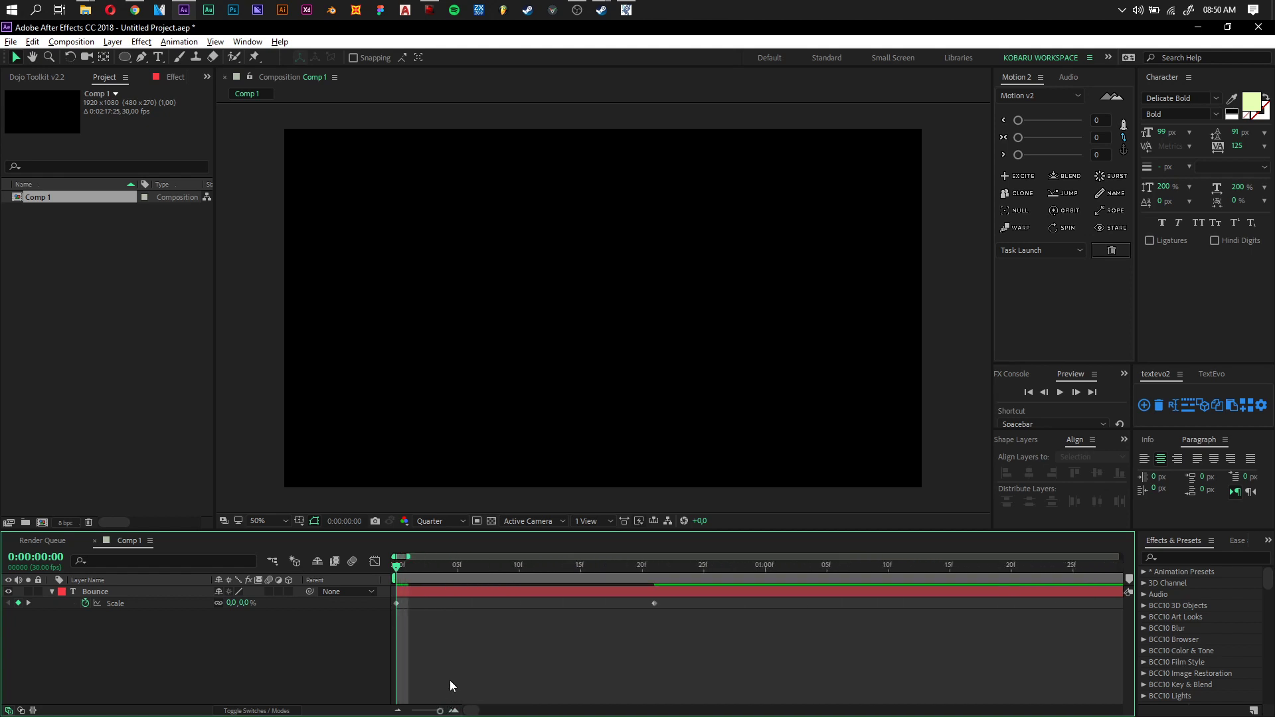
pyautogui.press('space')
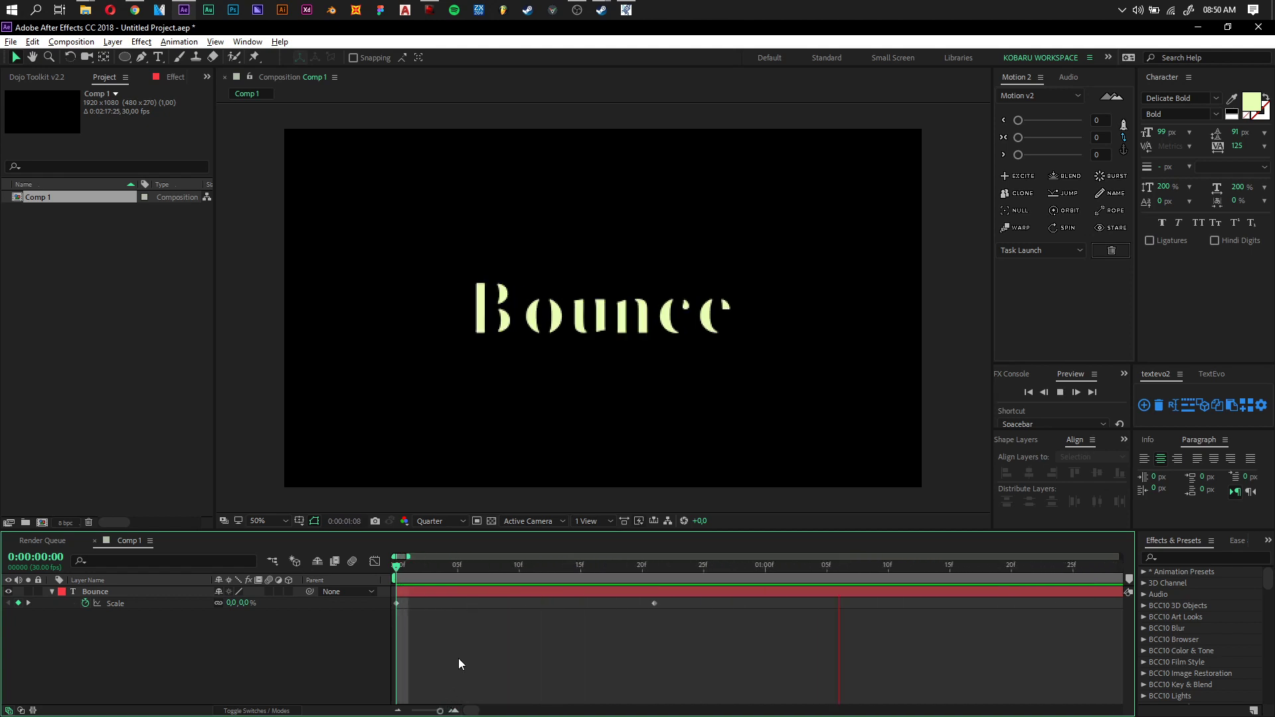
pyautogui.press('space')
pyautogui.click(654, 603)
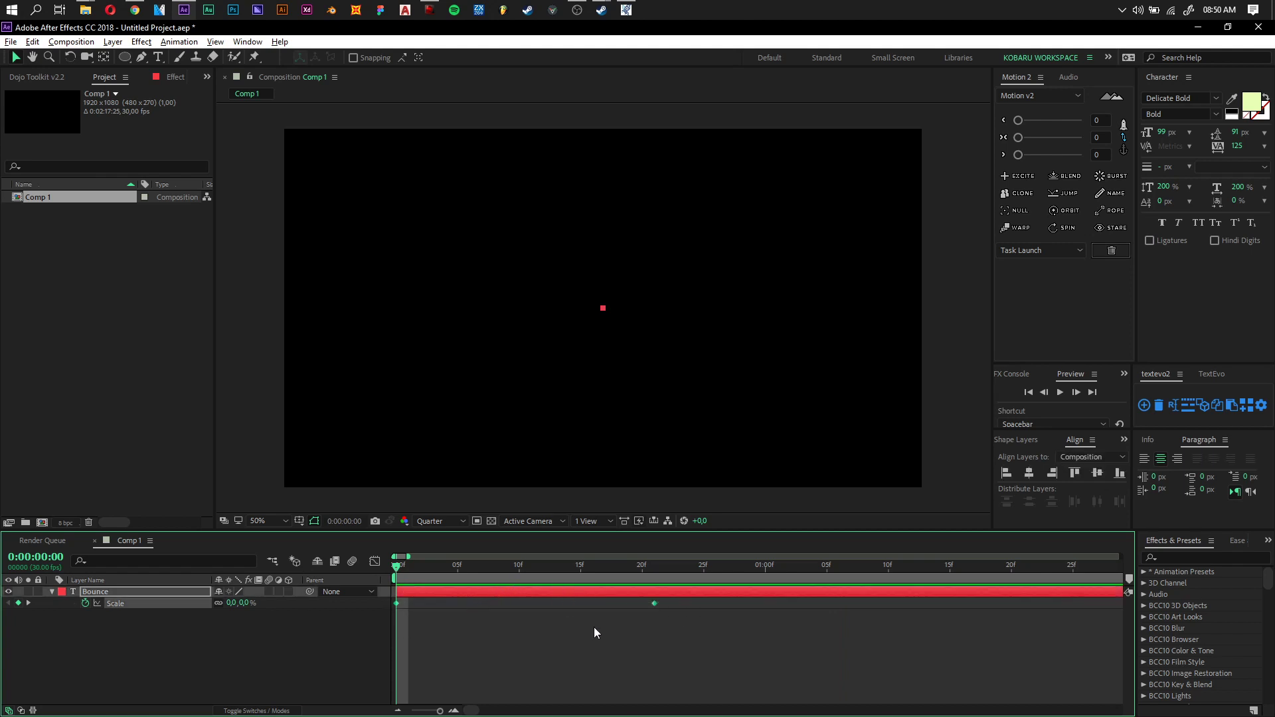
pyautogui.press('F9')
# - Show the Scale animation in the Graph Editor as an editable value graph
pyautogui.click(375, 561)
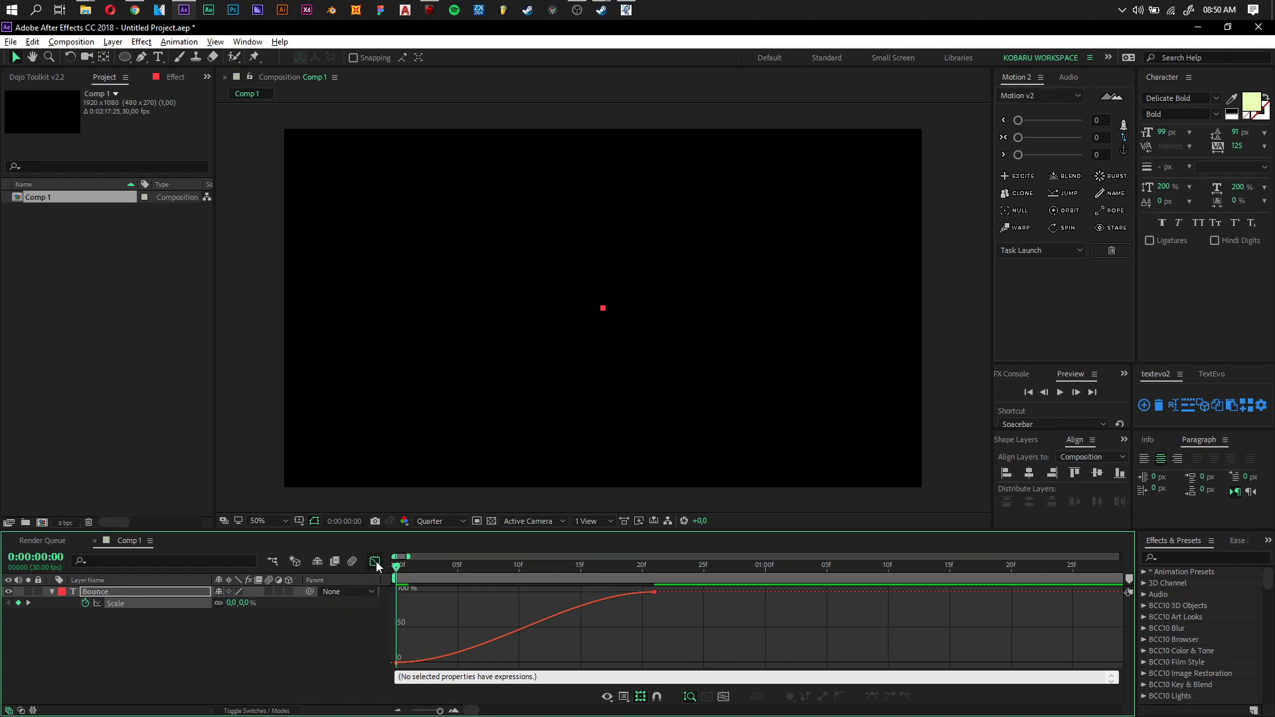
pyautogui.click(607, 696)
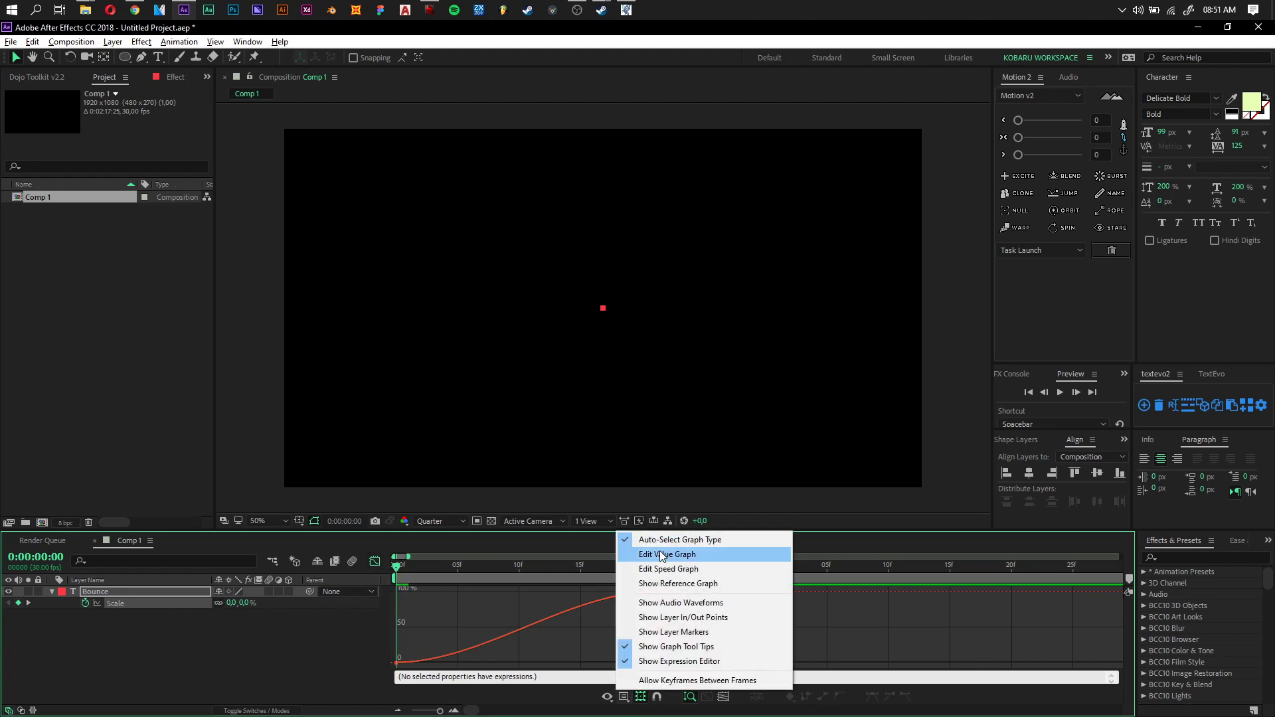
pyautogui.click(624, 551)
pyautogui.click(608, 694)
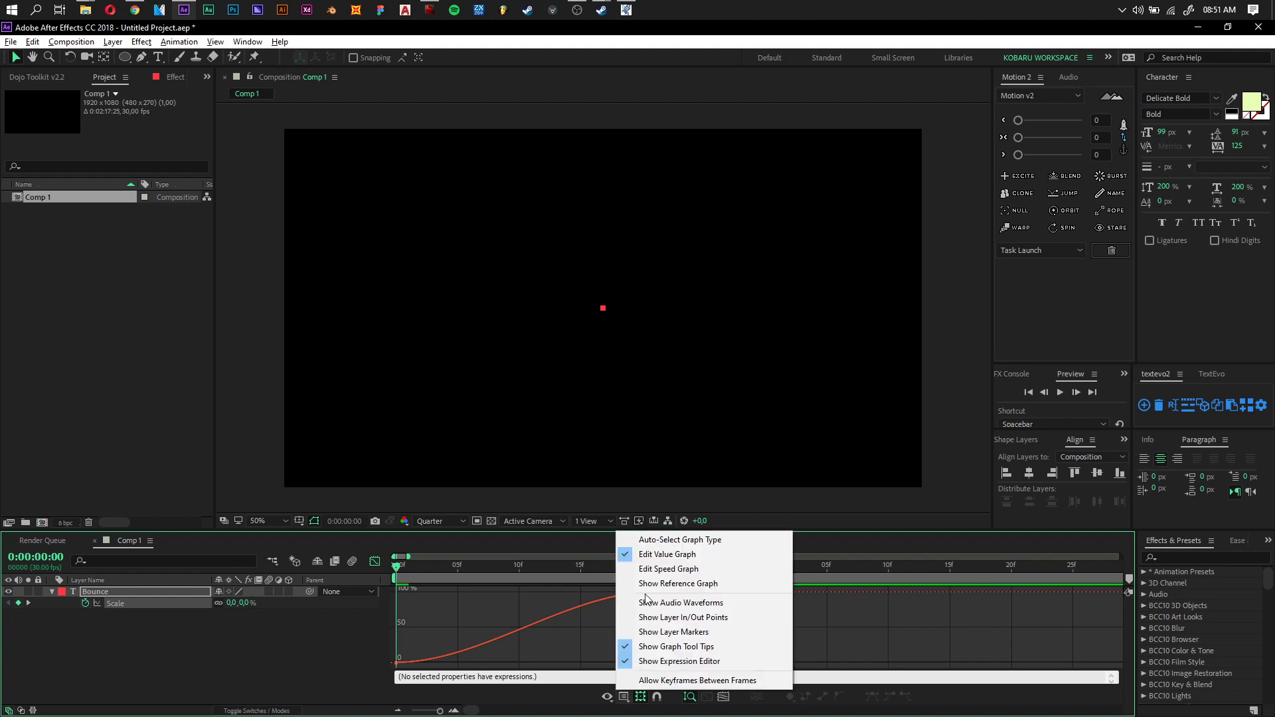
pyautogui.click(658, 541)
pyautogui.click(606, 696)
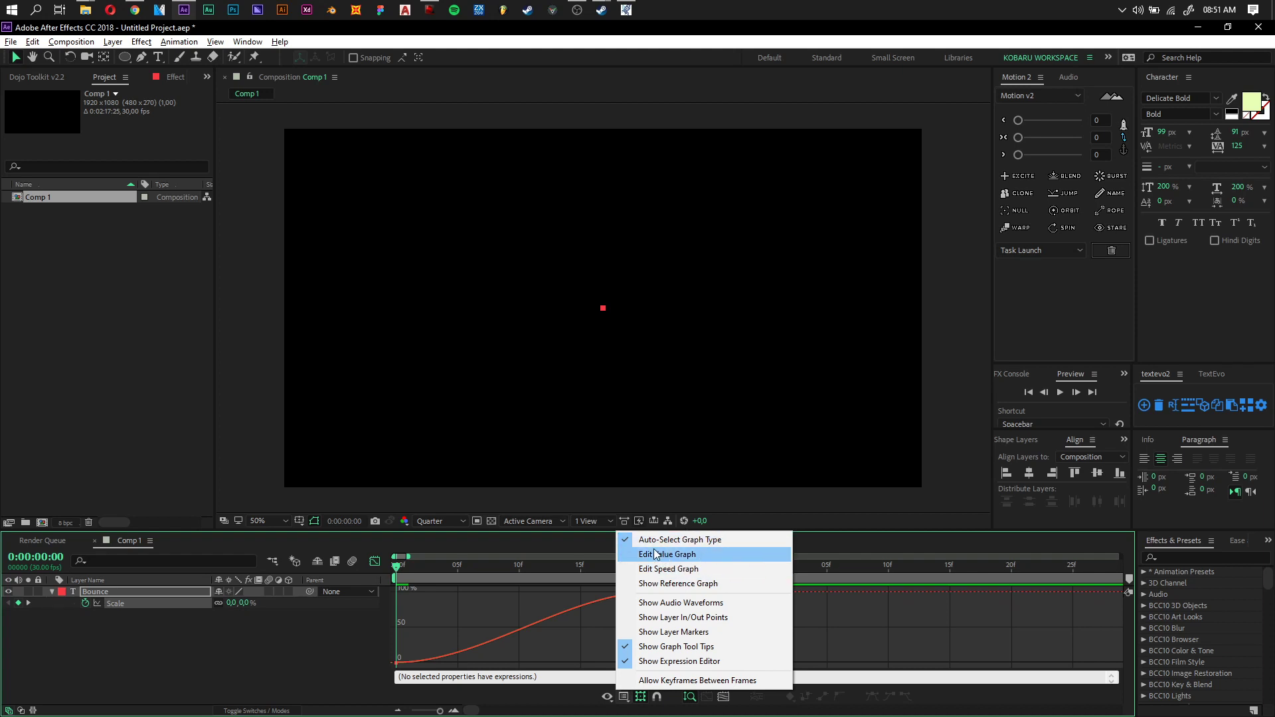
# - Pull the first Scale keyframe's handle up so the curve overshoots to about 108%
pyautogui.click(655, 556)
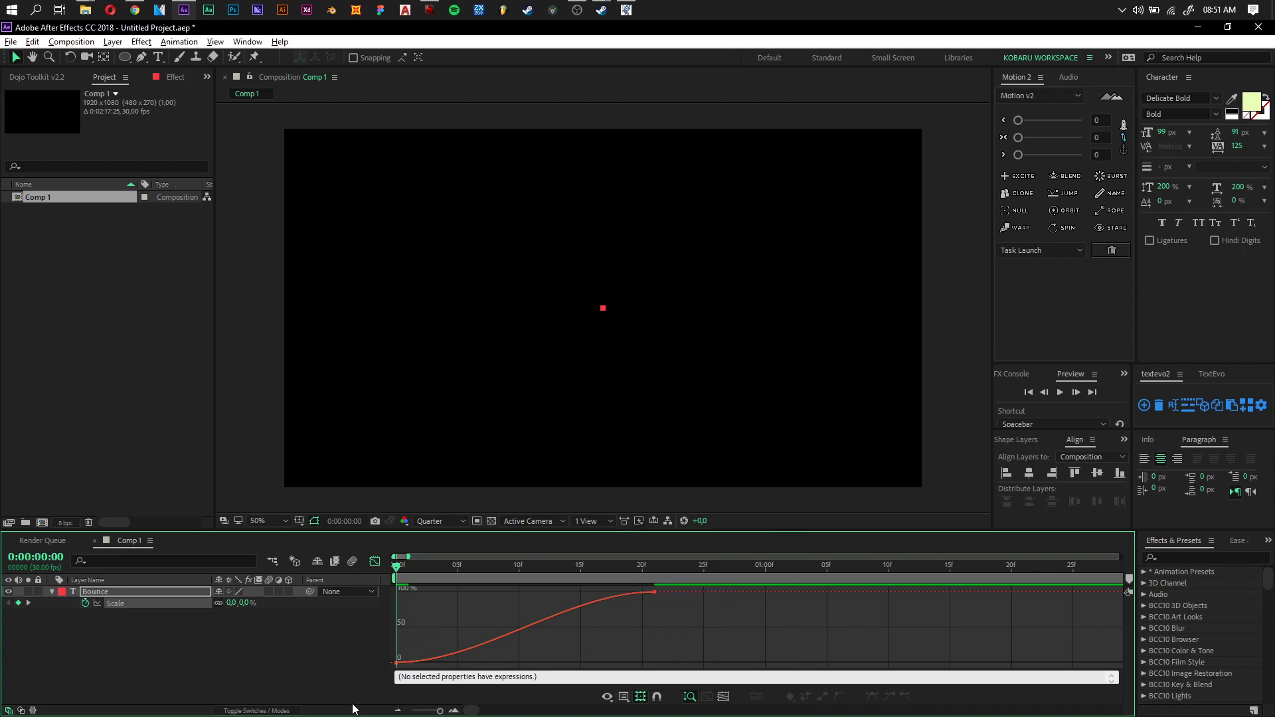
pyautogui.moveTo(417, 633); pyautogui.dragTo(392, 670)
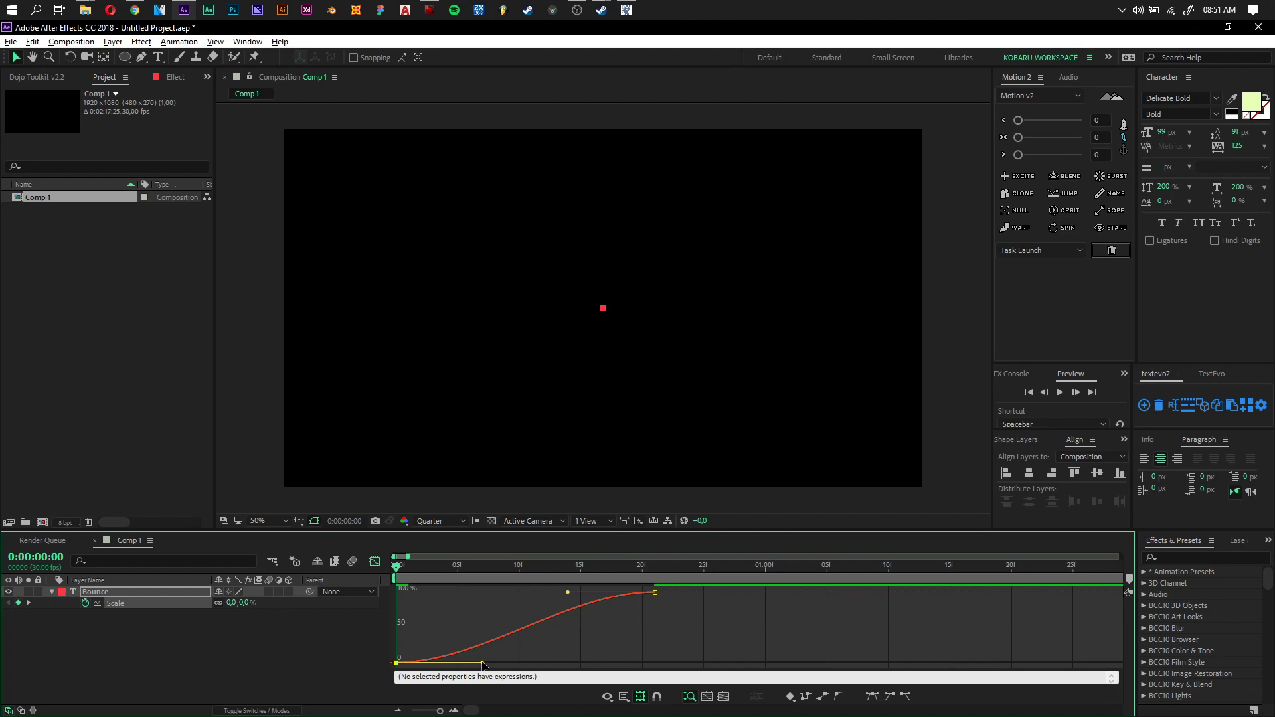
pyautogui.moveTo(483, 664); pyautogui.dragTo(449, 528)
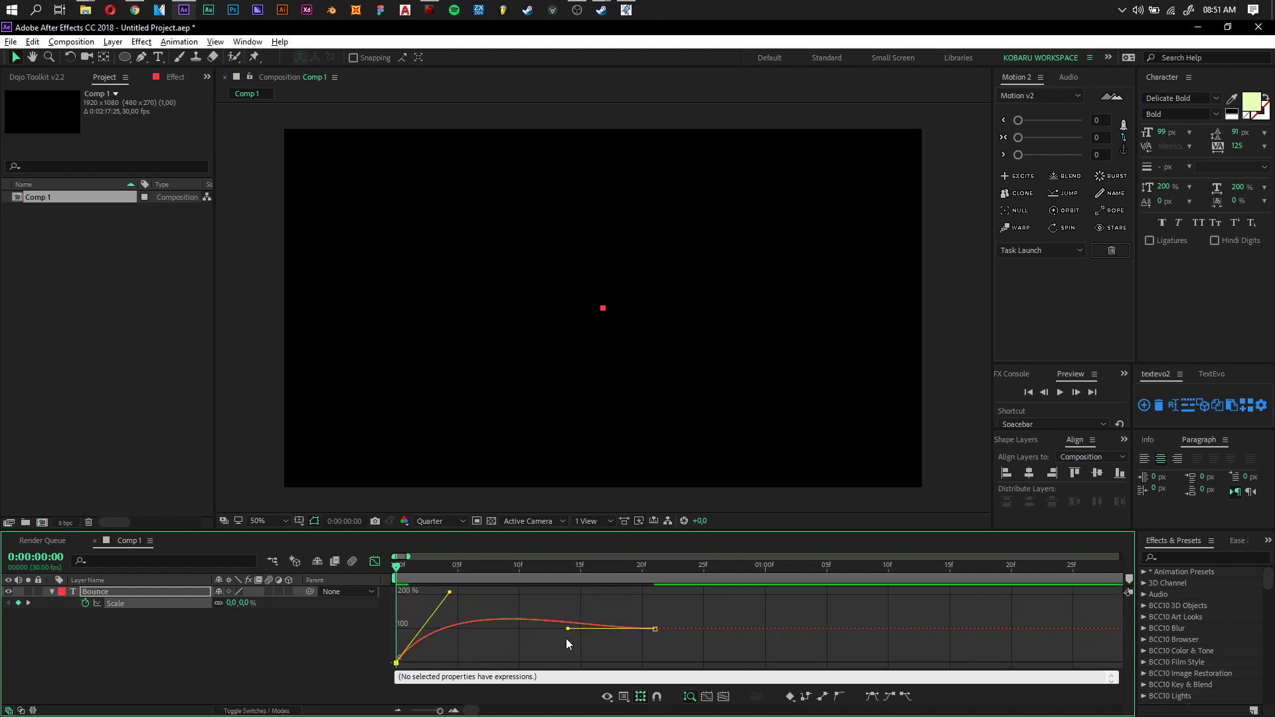
pyautogui.click(515, 655)
# - Preview the overshooting scale-up, then select both Scale keyframes on the curve
pyautogui.press('space')
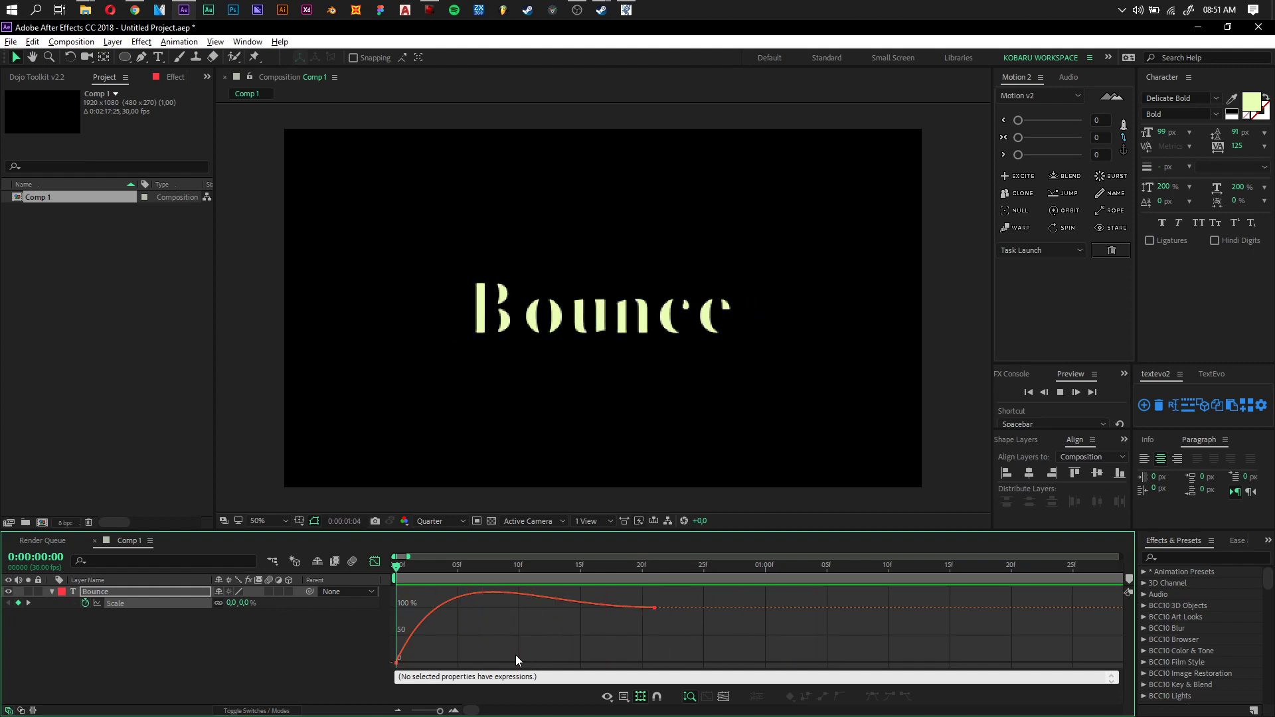
pyautogui.press('space')
pyautogui.press('space')
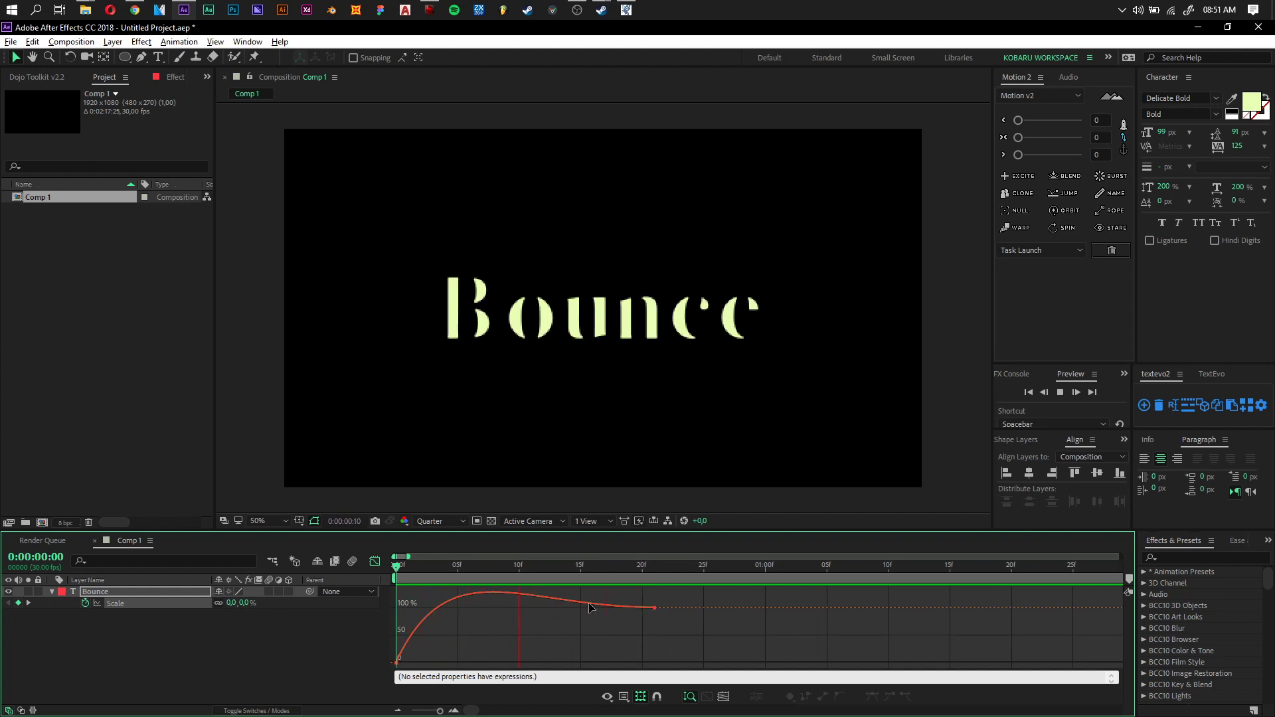
pyautogui.press('space')
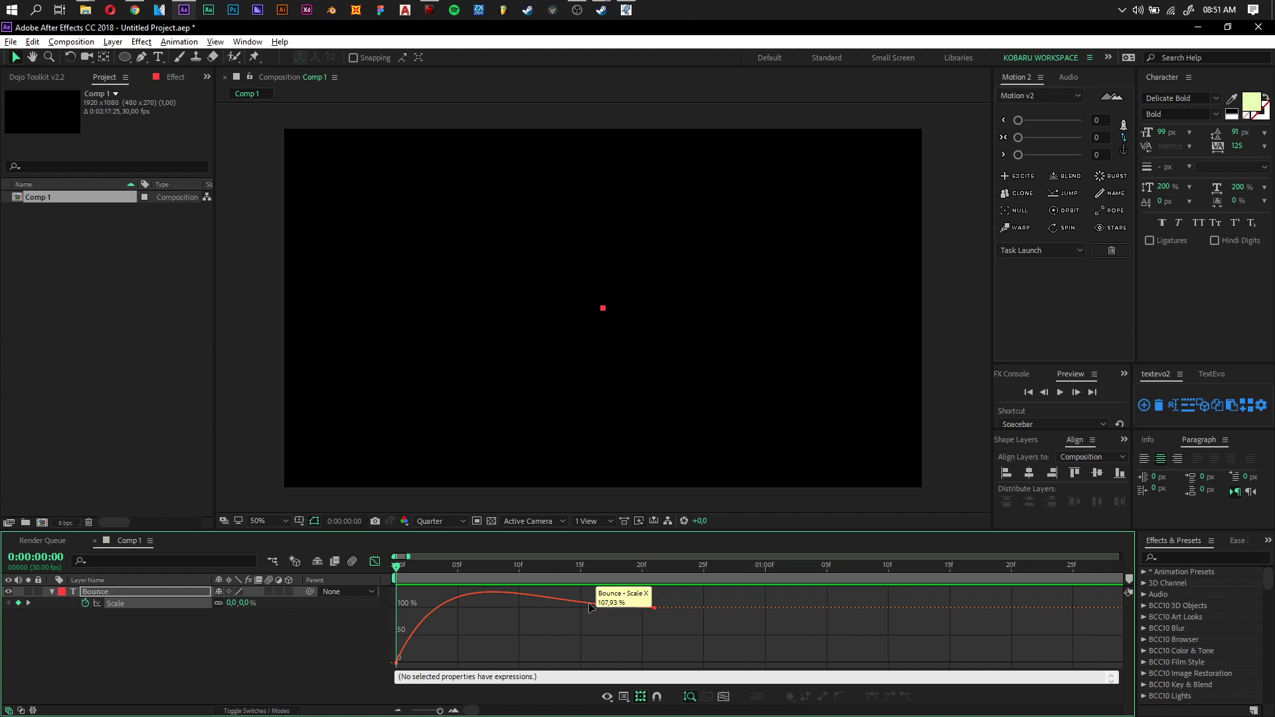
pyautogui.moveTo(392, 588); pyautogui.dragTo(923, 651)
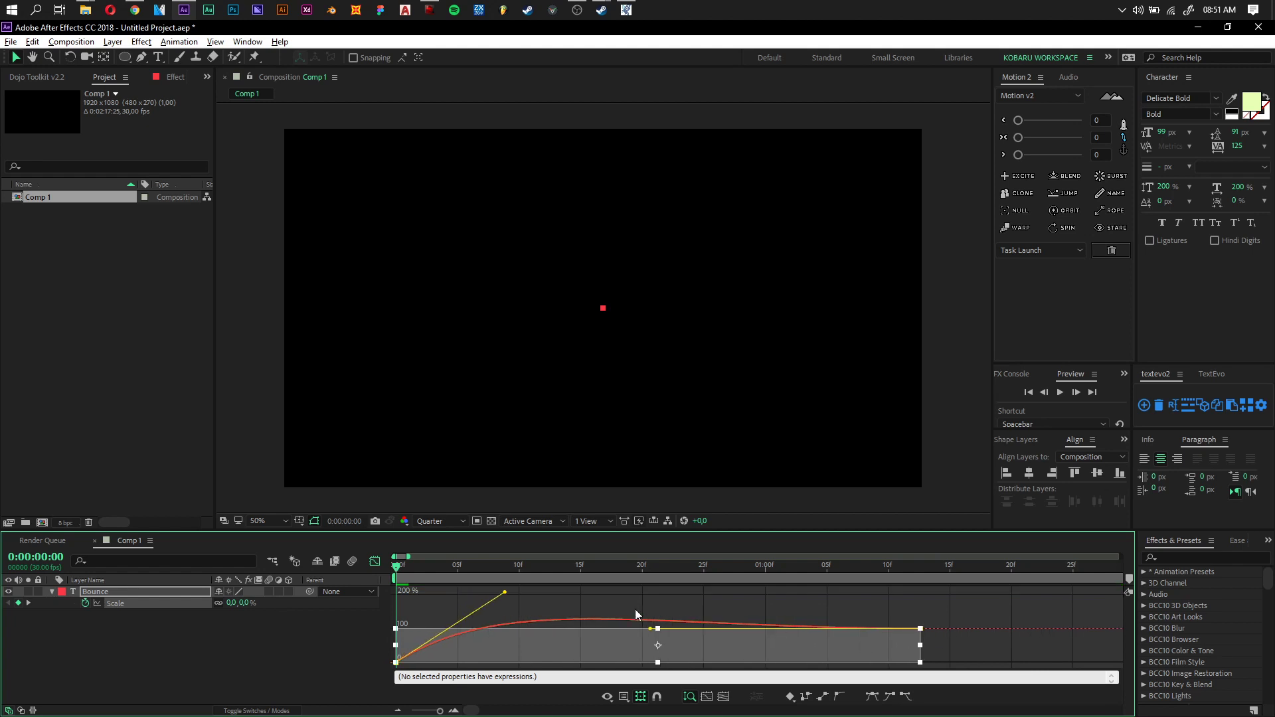
# - Check the Scale values at frame 15, 1:00 and 1:13 where it settles at 100%
pyautogui.click(581, 596)
pyautogui.click(581, 574)
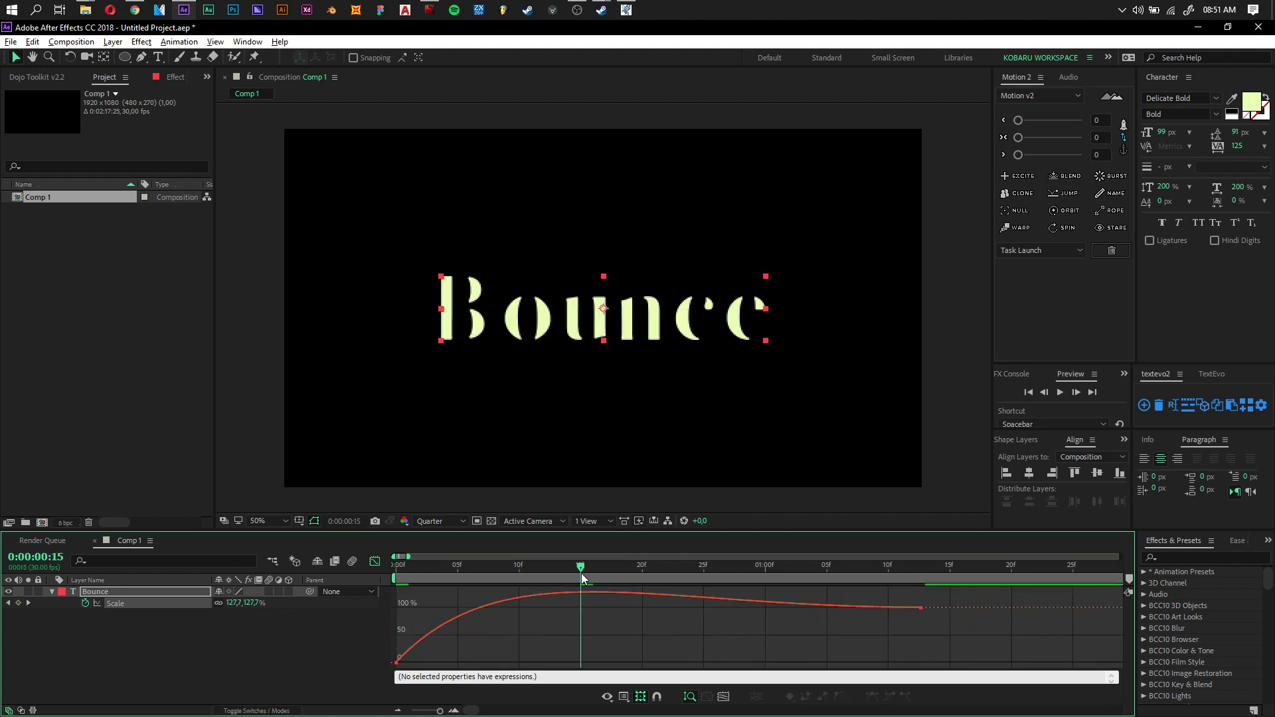
pyautogui.click(764, 576)
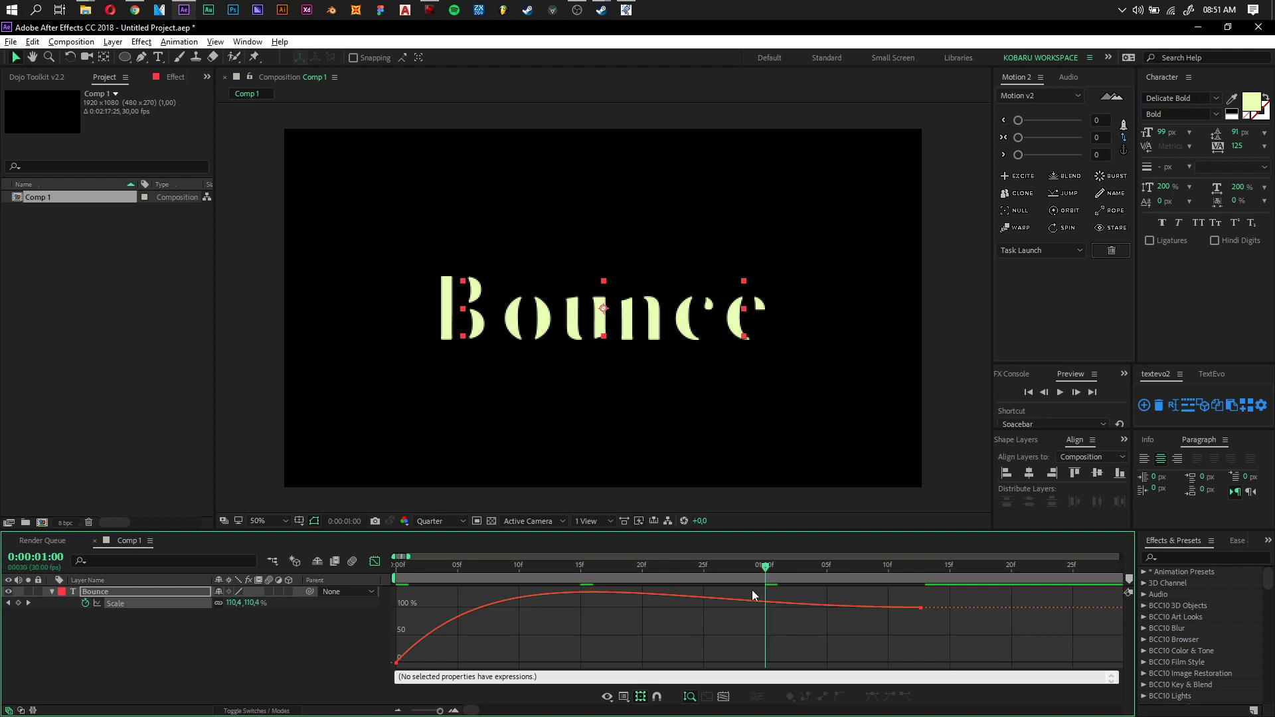
pyautogui.click(926, 572)
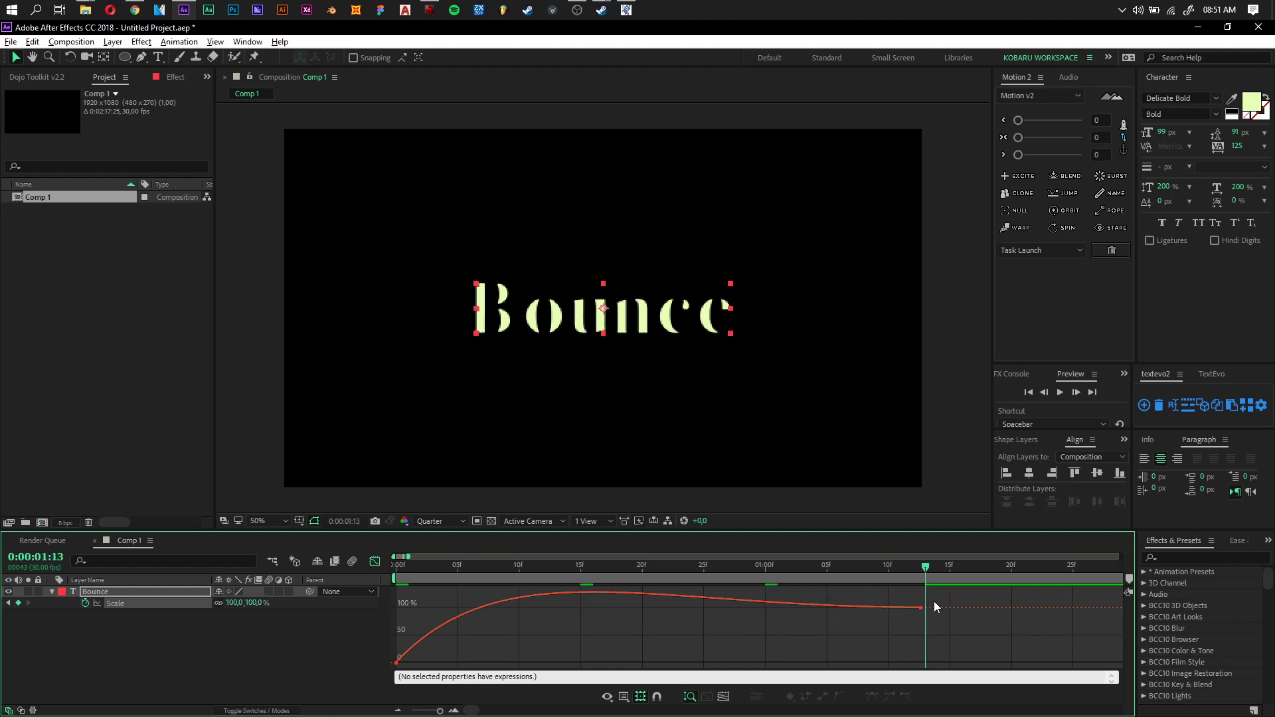
pyautogui.moveTo(933, 601); pyautogui.dragTo(911, 616)
pyautogui.moveTo(361, 679); pyautogui.dragTo(425, 647)
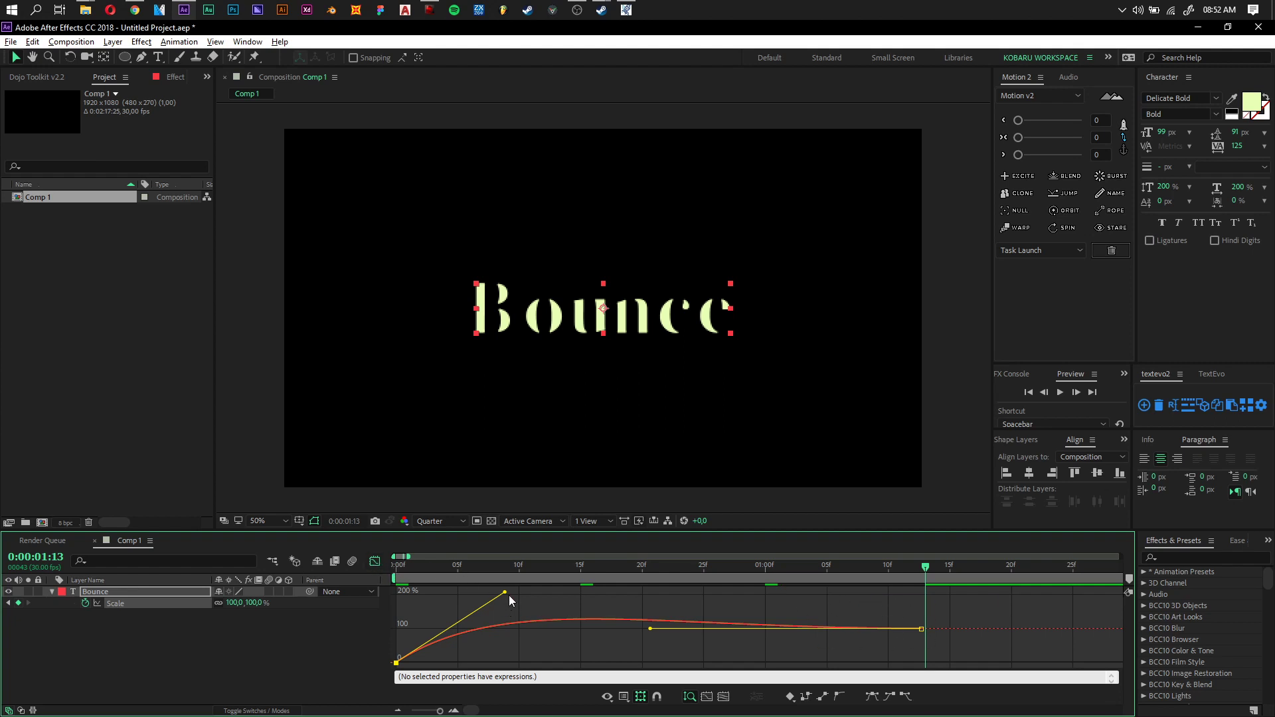
pyautogui.click(661, 627)
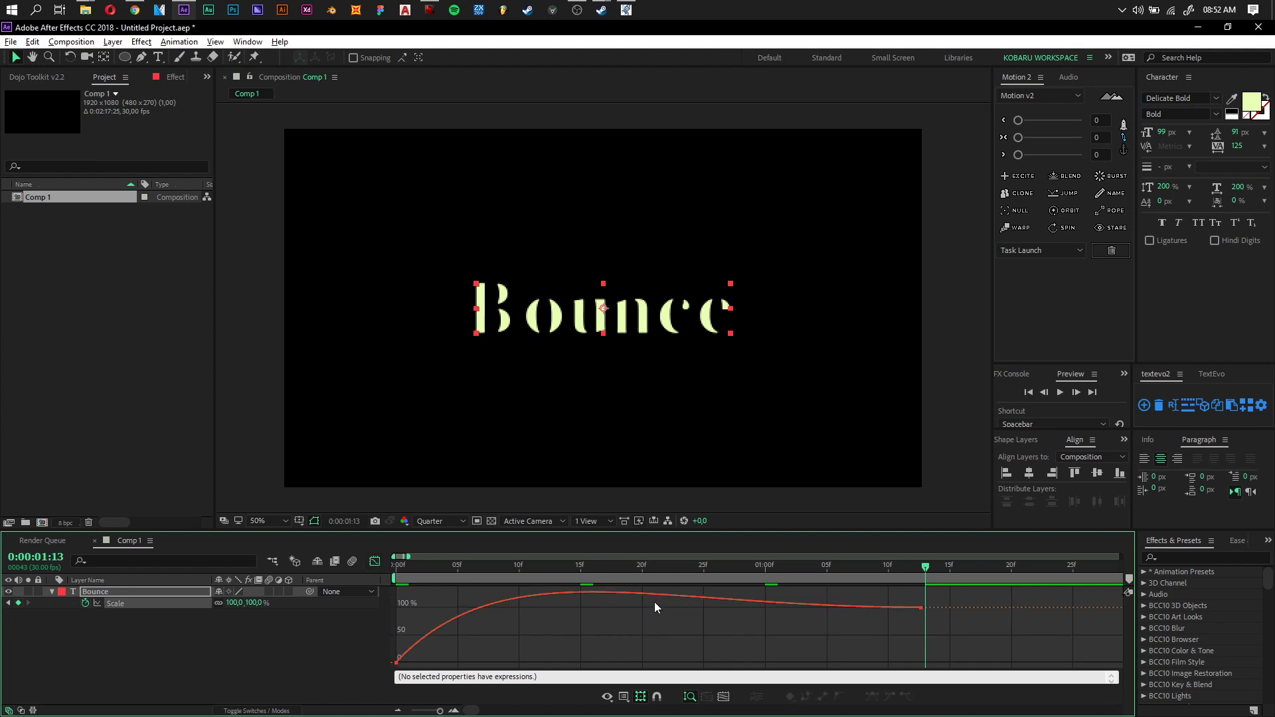
# - Add a middle Scale keyframe at about 106% and shape its handles for a second dip
pyautogui.moveTo(660, 600)
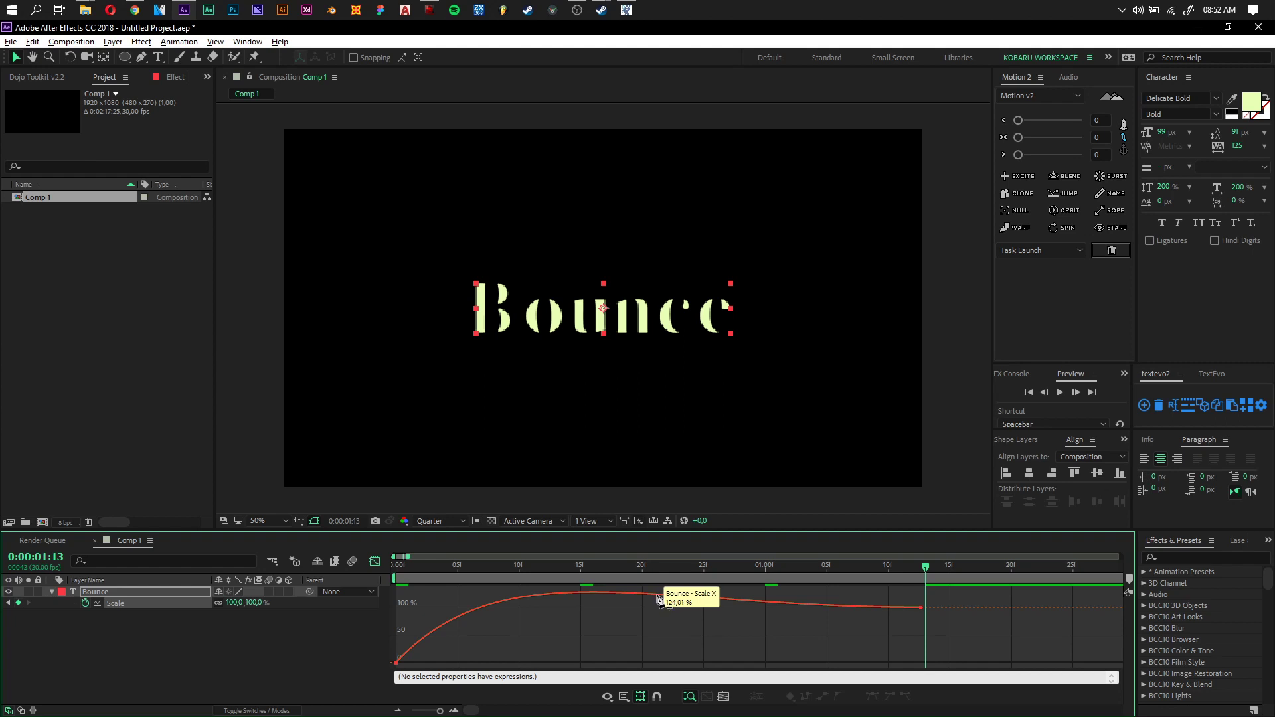
pyautogui.keyDown('ctrl'); pyautogui.click(660, 600); pyautogui.keyUp('ctrl')
pyautogui.click(655, 612)
pyautogui.moveTo(655, 607); pyautogui.dragTo(655, 612)
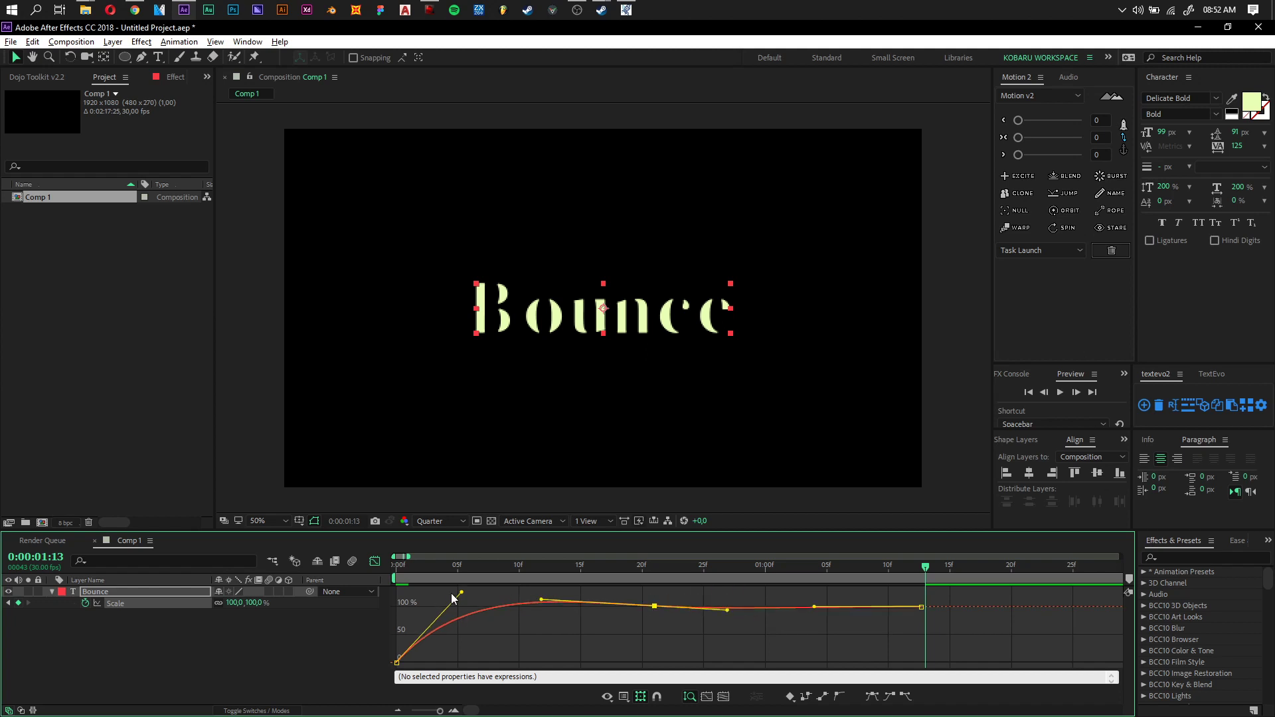
pyautogui.moveTo(461, 592); pyautogui.dragTo(442, 595)
pyautogui.click(655, 606)
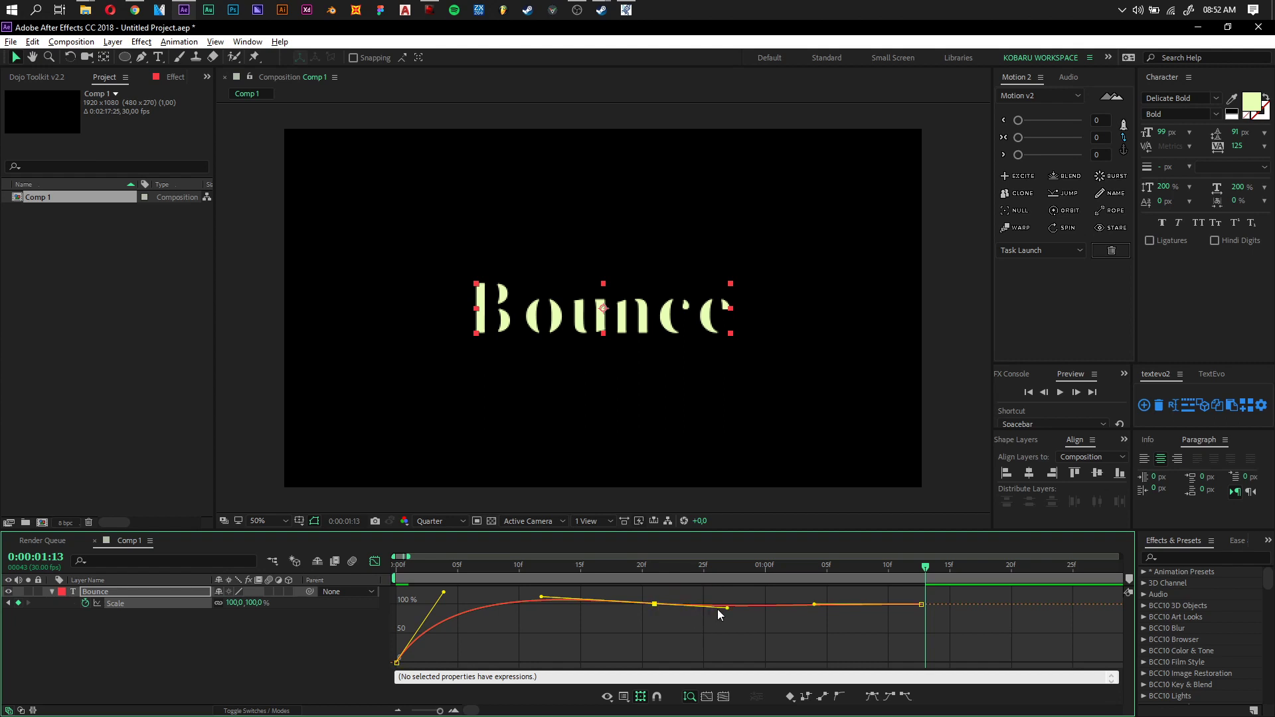
pyautogui.moveTo(728, 614); pyautogui.dragTo(731, 616)
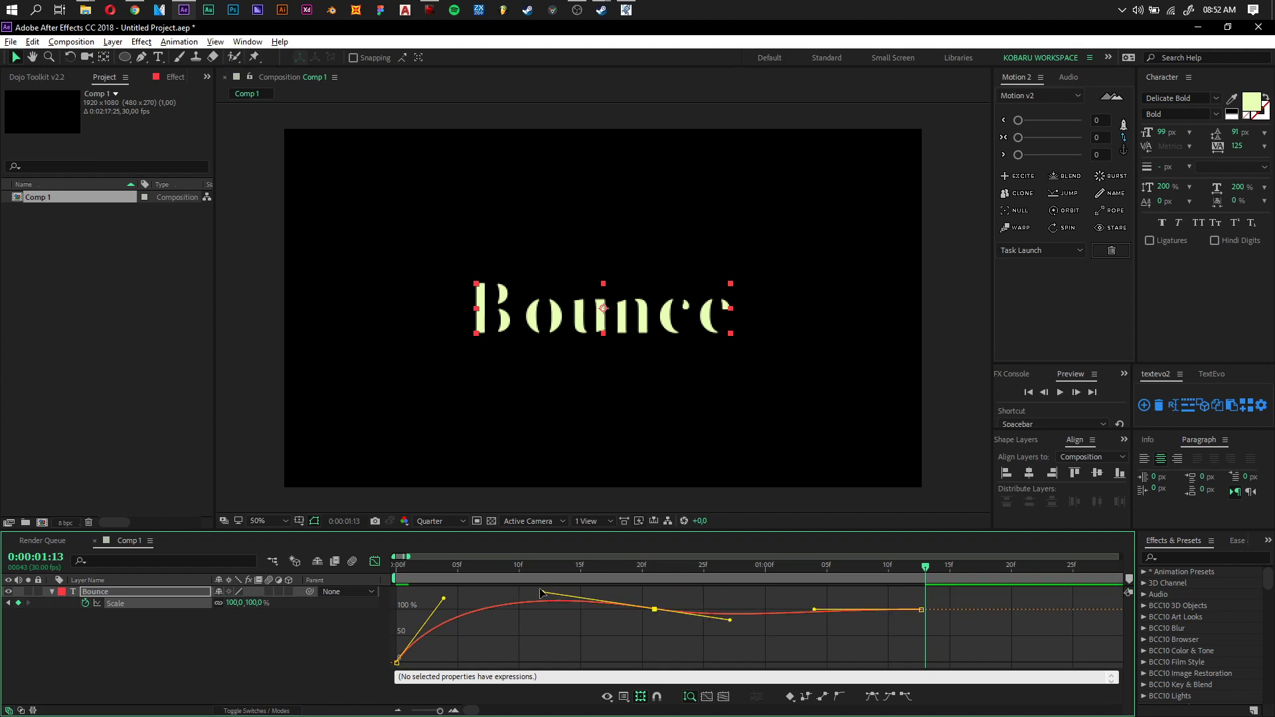
# - Preview the bounce, then compress all three Scale keyframes to end at one second
pyautogui.click(396, 569)
pyautogui.press('space')
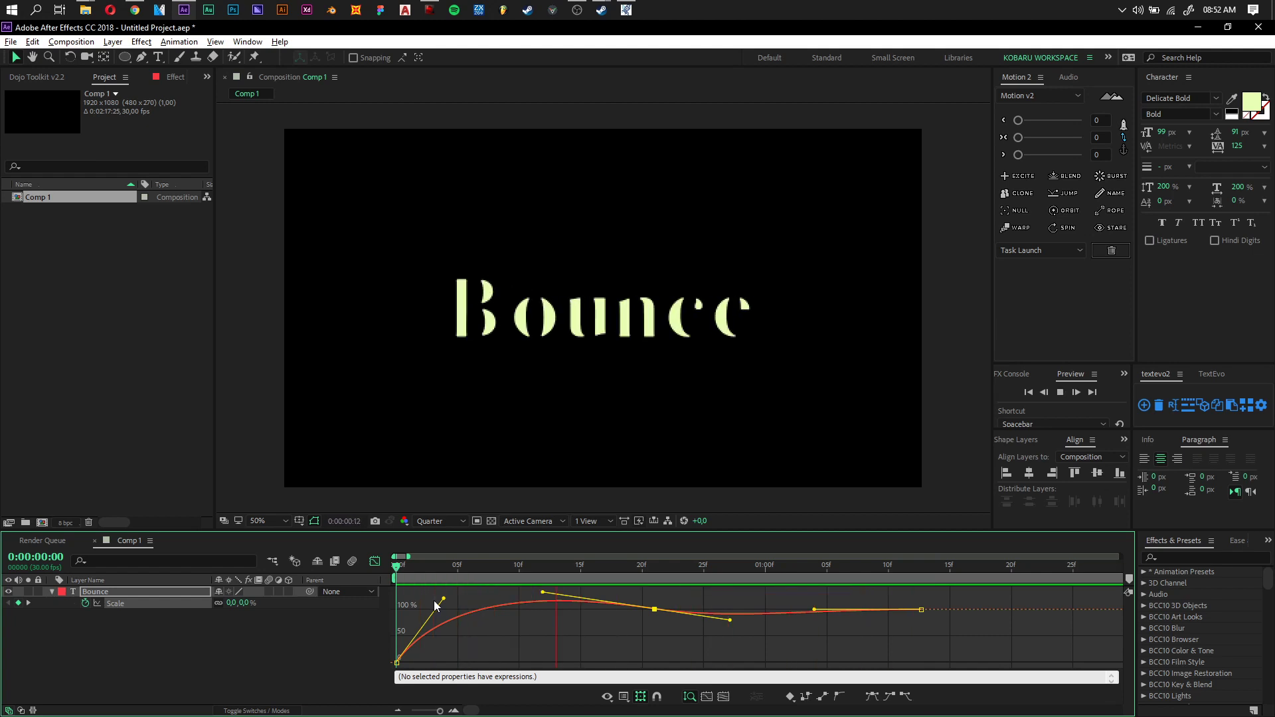
pyautogui.press('space')
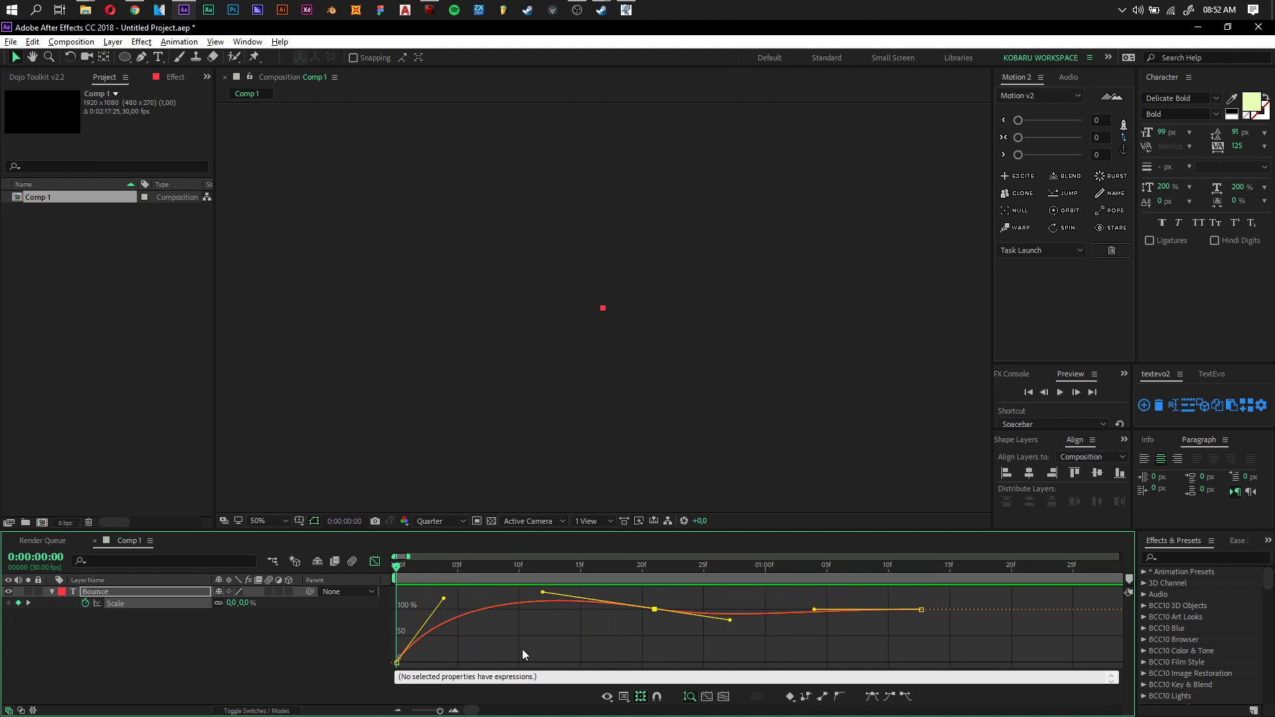
pyautogui.moveTo(393, 668); pyautogui.dragTo(938, 627)
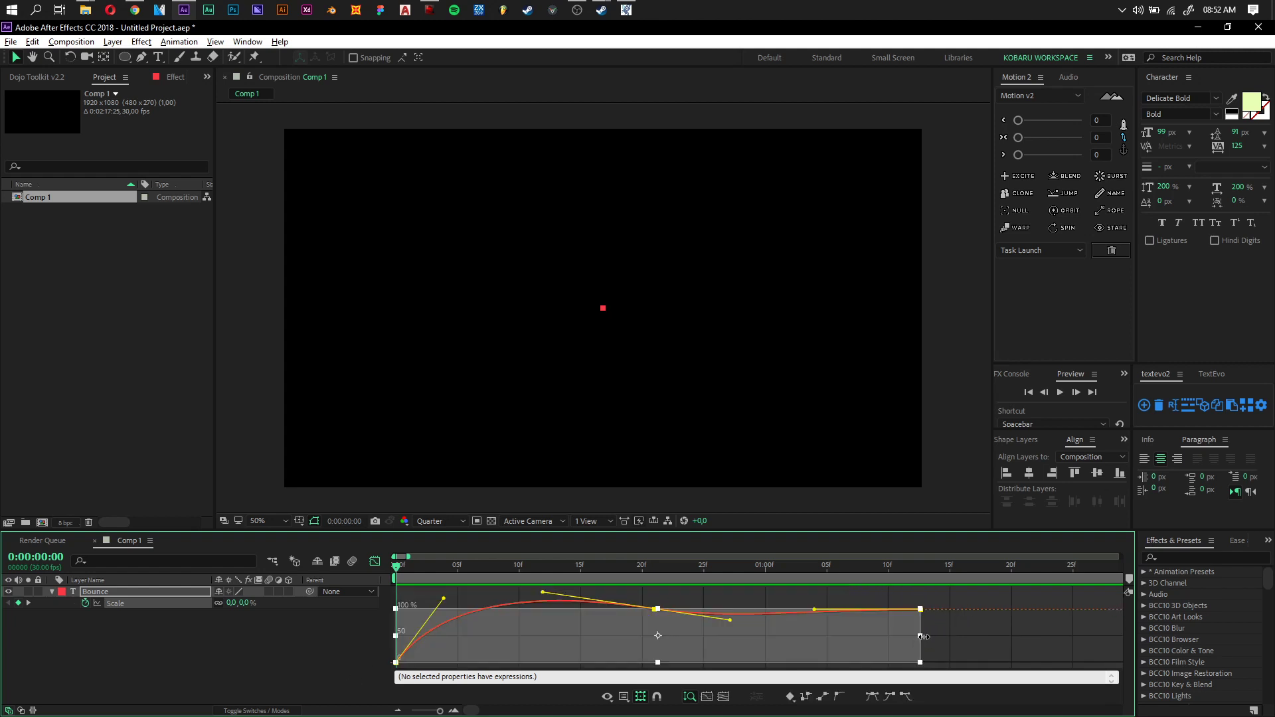
pyautogui.moveTo(742, 635); pyautogui.dragTo(746, 635)
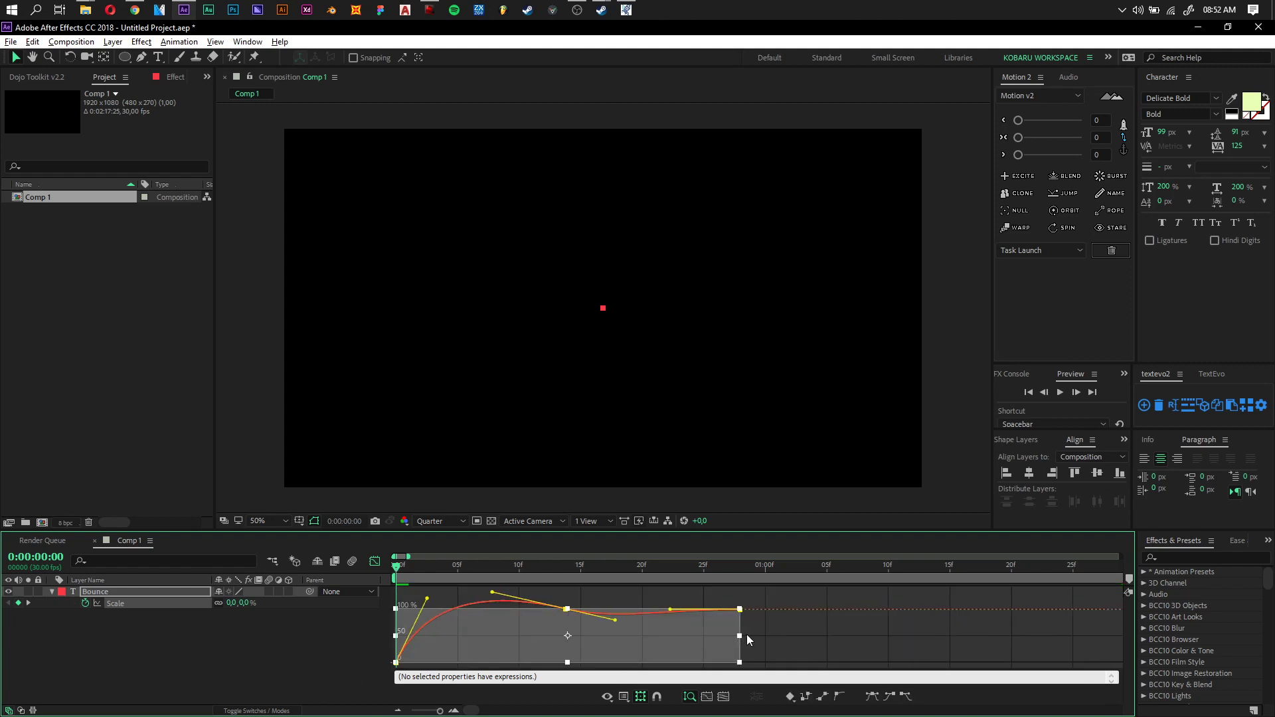
pyautogui.click(785, 640)
pyautogui.press('space')
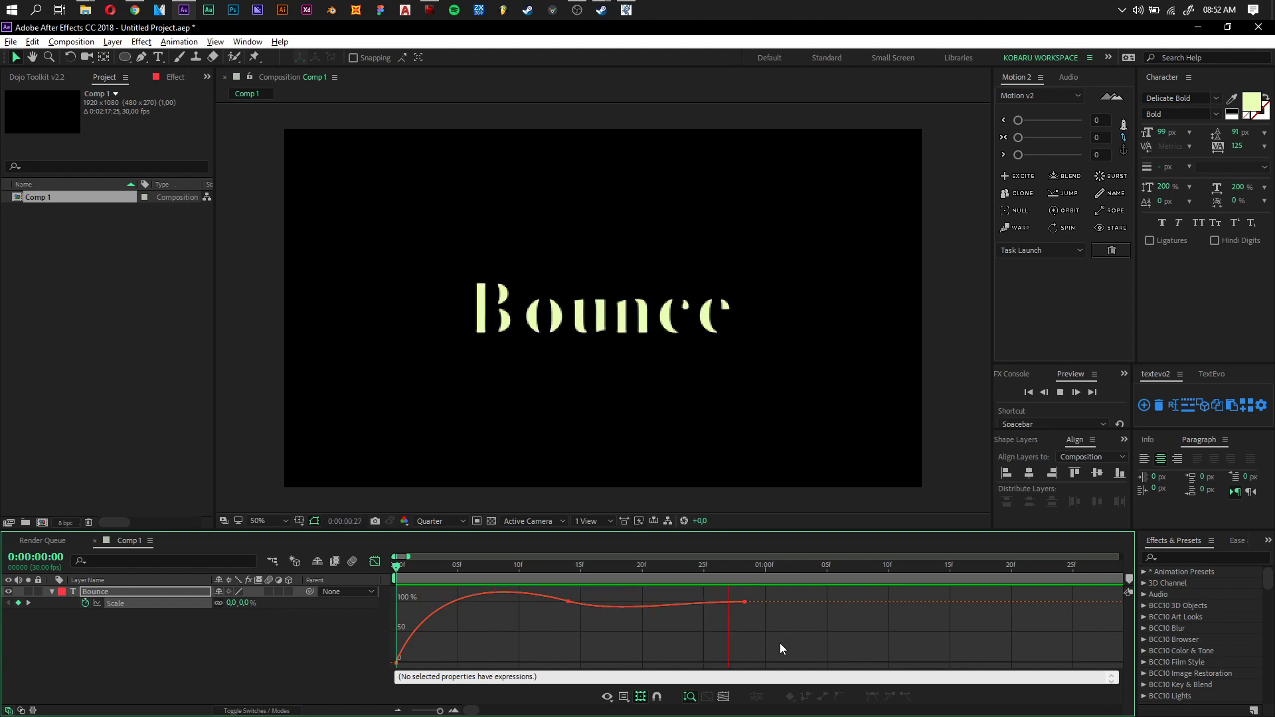
pyautogui.press('space')
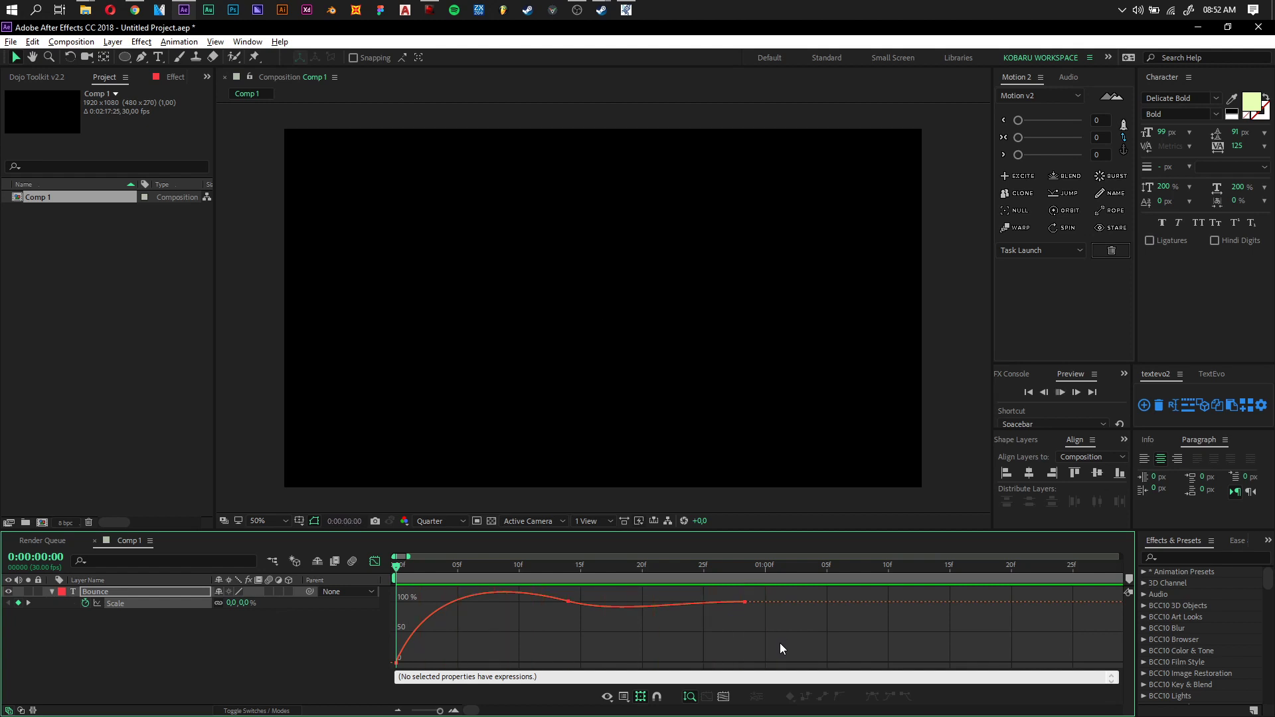
pyautogui.press('space')
# - Keyframe Position from 960,877 at 1:03 up to the centre at about 1:18
pyautogui.click(375, 562)
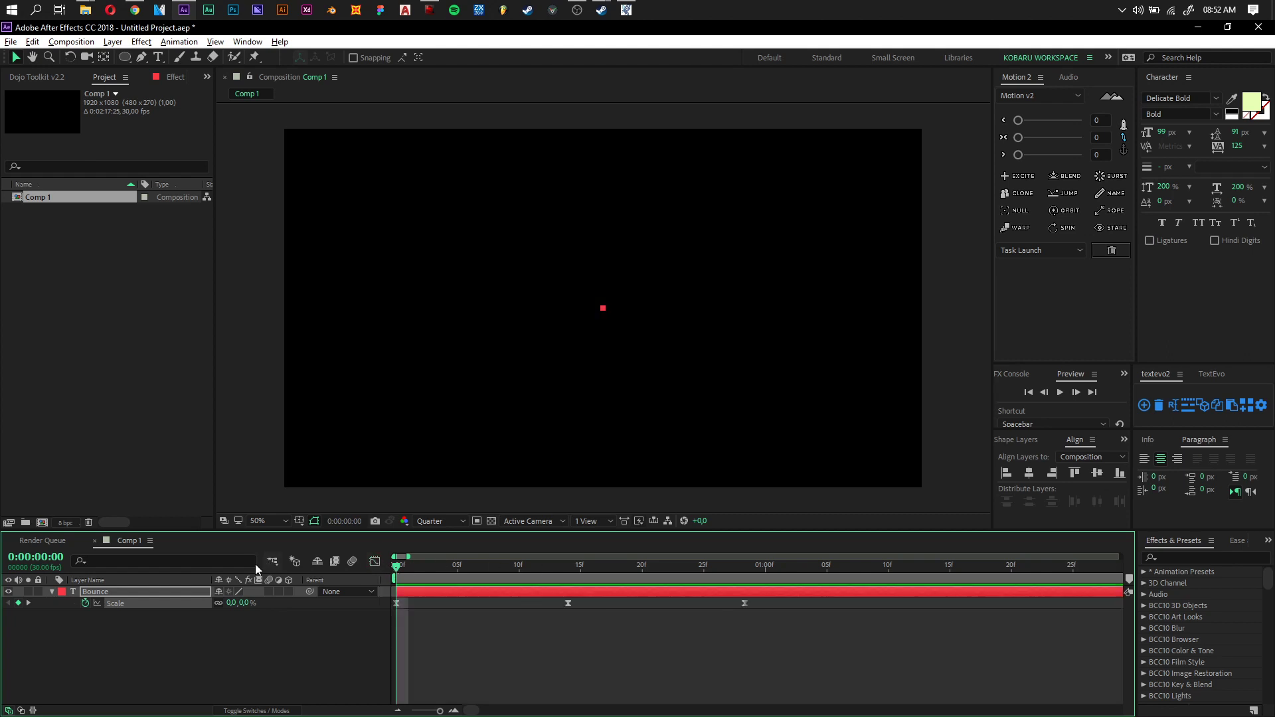
pyautogui.press('p')
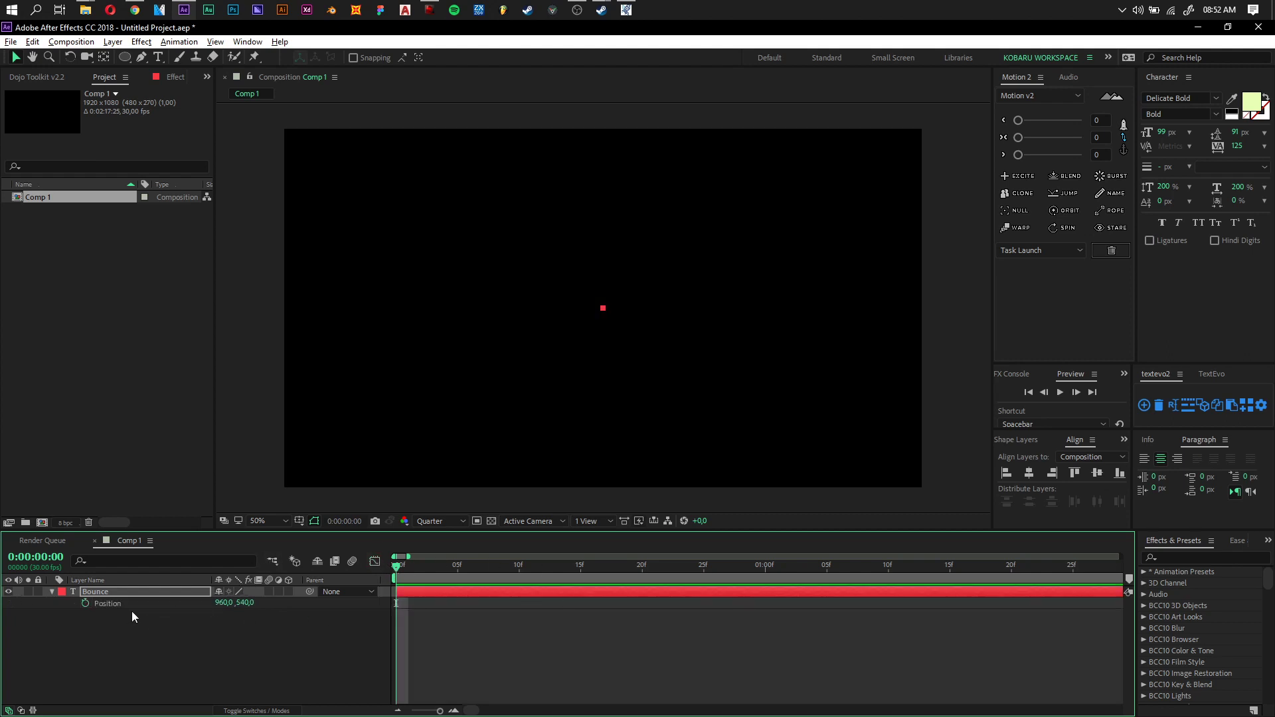
pyautogui.click(803, 577)
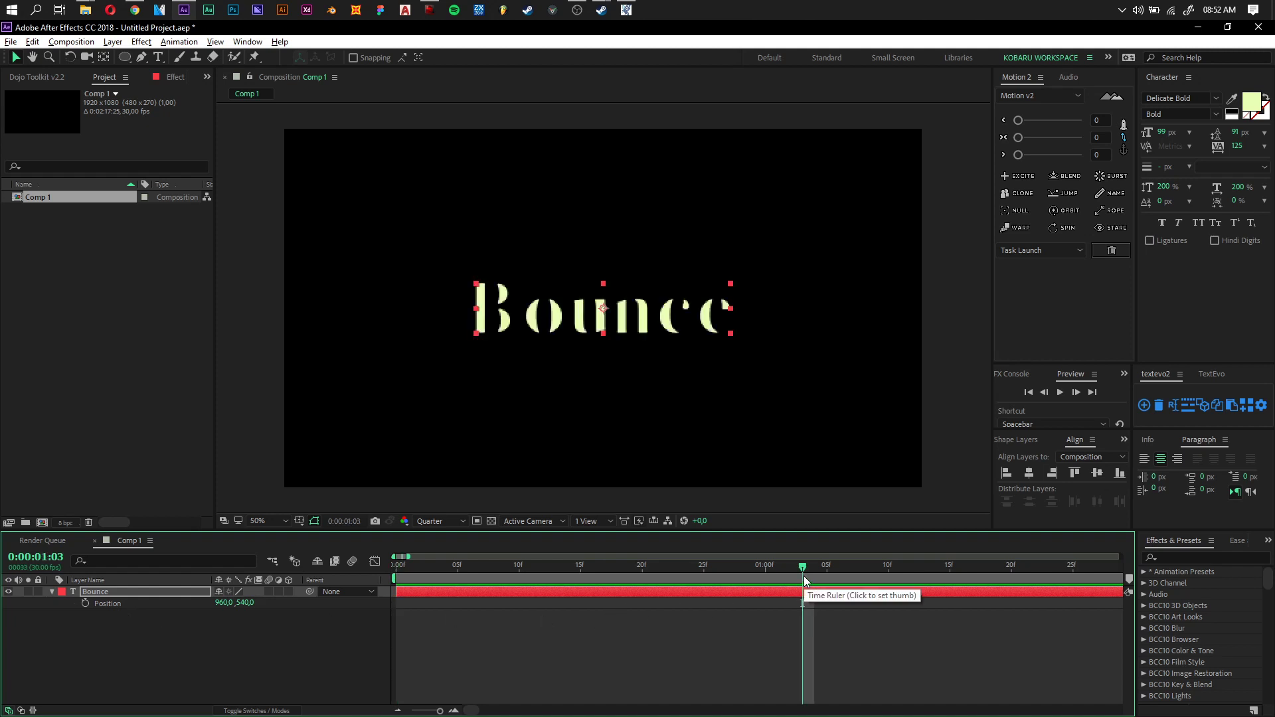
pyautogui.click(85, 603)
pyautogui.moveTo(802, 605); pyautogui.dragTo(977, 608)
pyautogui.moveTo(242, 605); pyautogui.dragTo(445, 627)
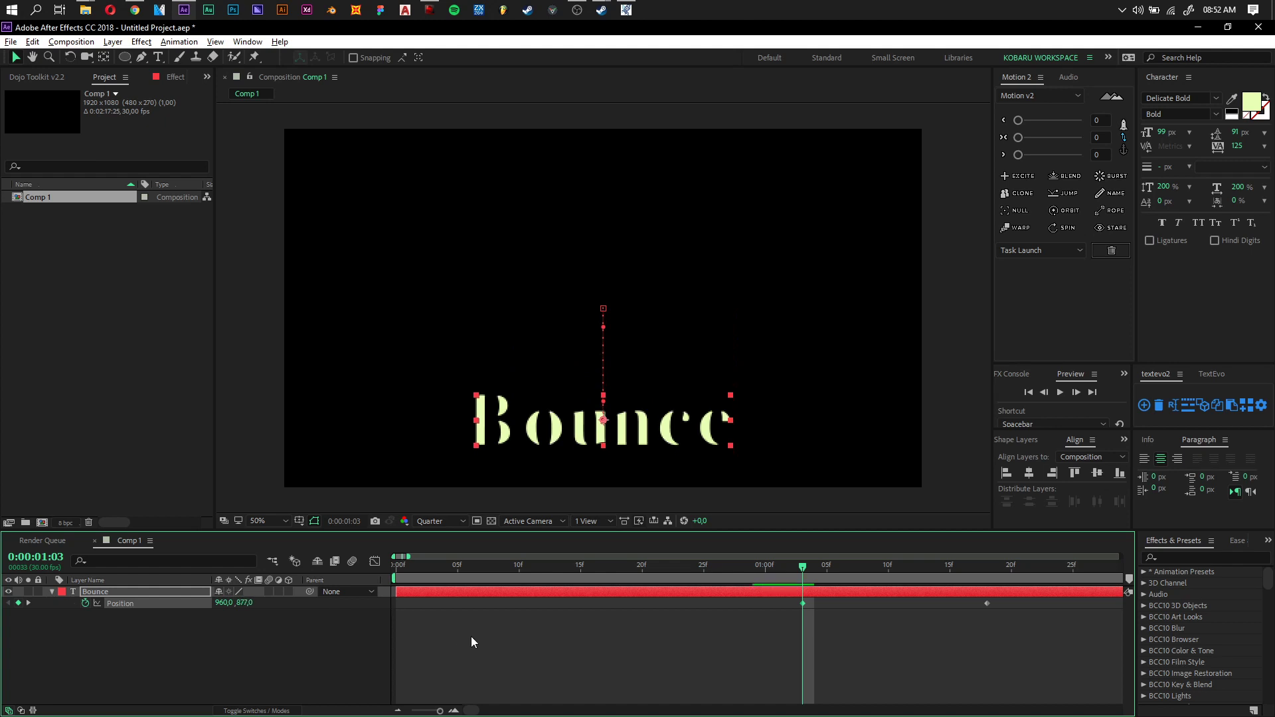
pyautogui.click(374, 562)
# - Switch to the Position value graph and apply Easy Ease to both Position keyframes
pyautogui.click(606, 697)
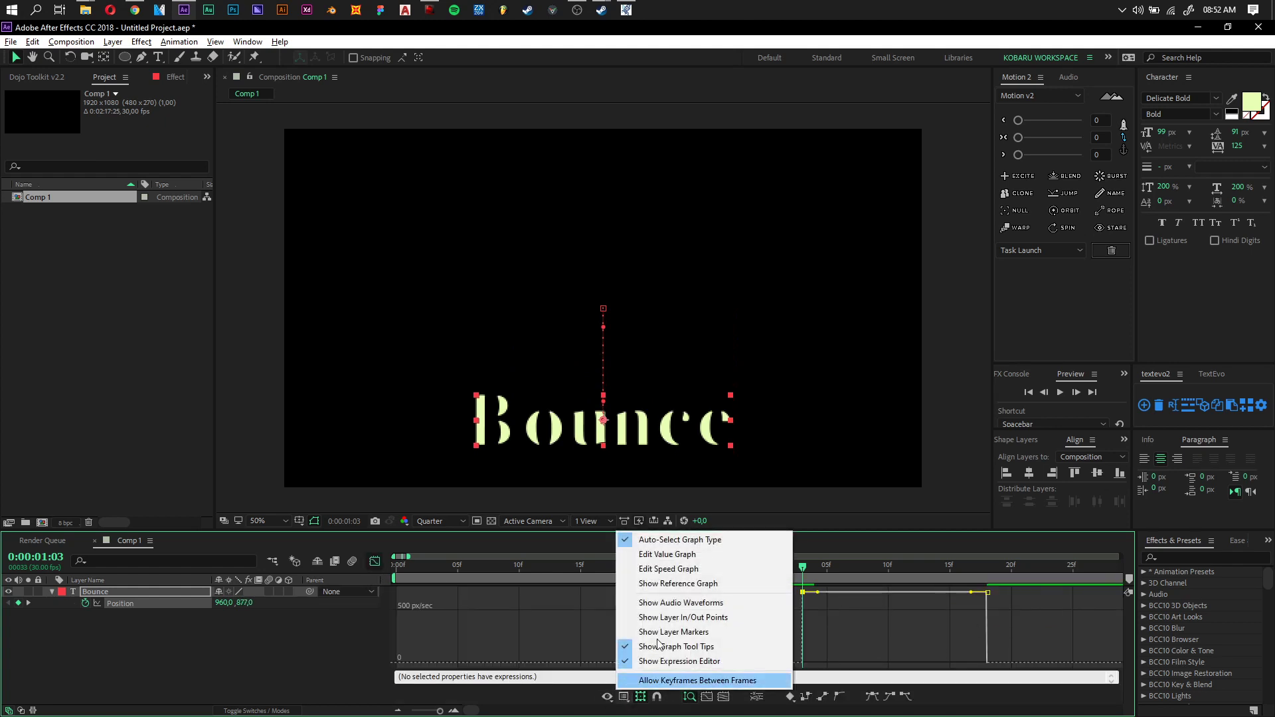
pyautogui.click(680, 571)
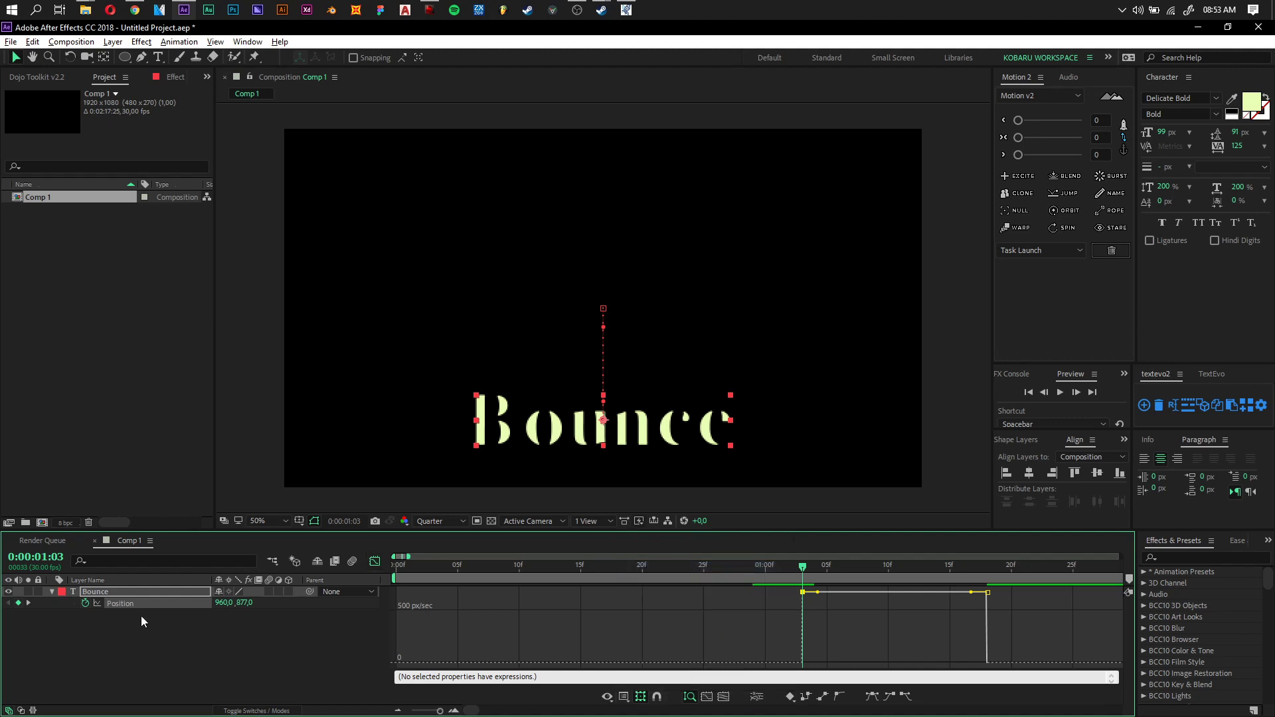
pyautogui.click(623, 697)
pyautogui.click(671, 554)
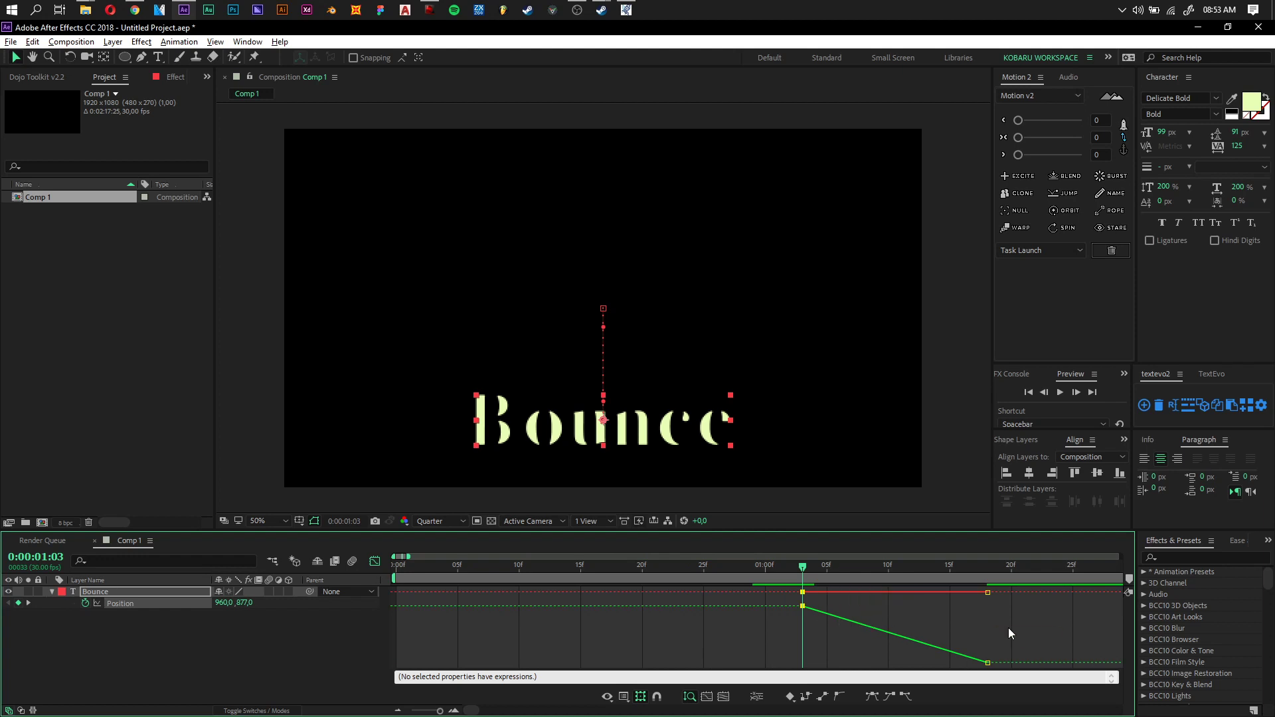
pyautogui.moveTo(786, 599); pyautogui.dragTo(949, 669)
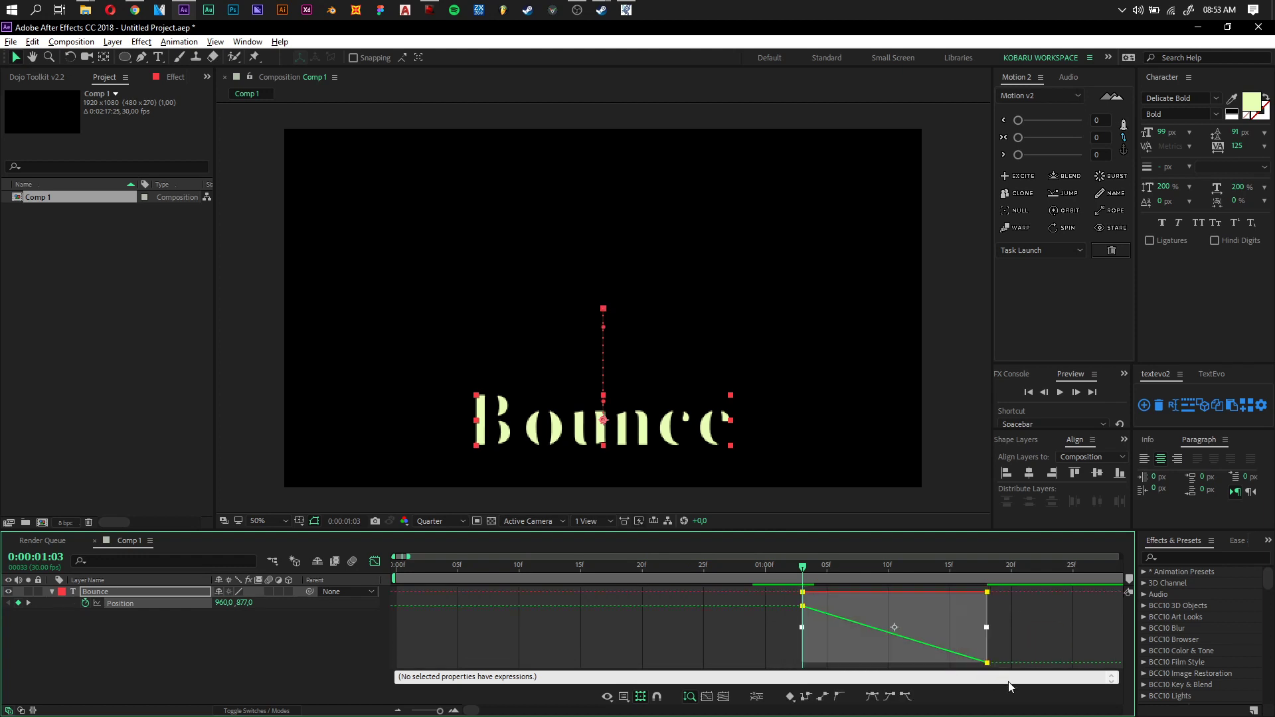
pyautogui.click(871, 696)
pyautogui.click(146, 616)
# - Separate Position into X and Y, remove the X animation, and make Y overshoot into 1:18
pyautogui.rightClick(130, 604)
pyautogui.click(188, 484)
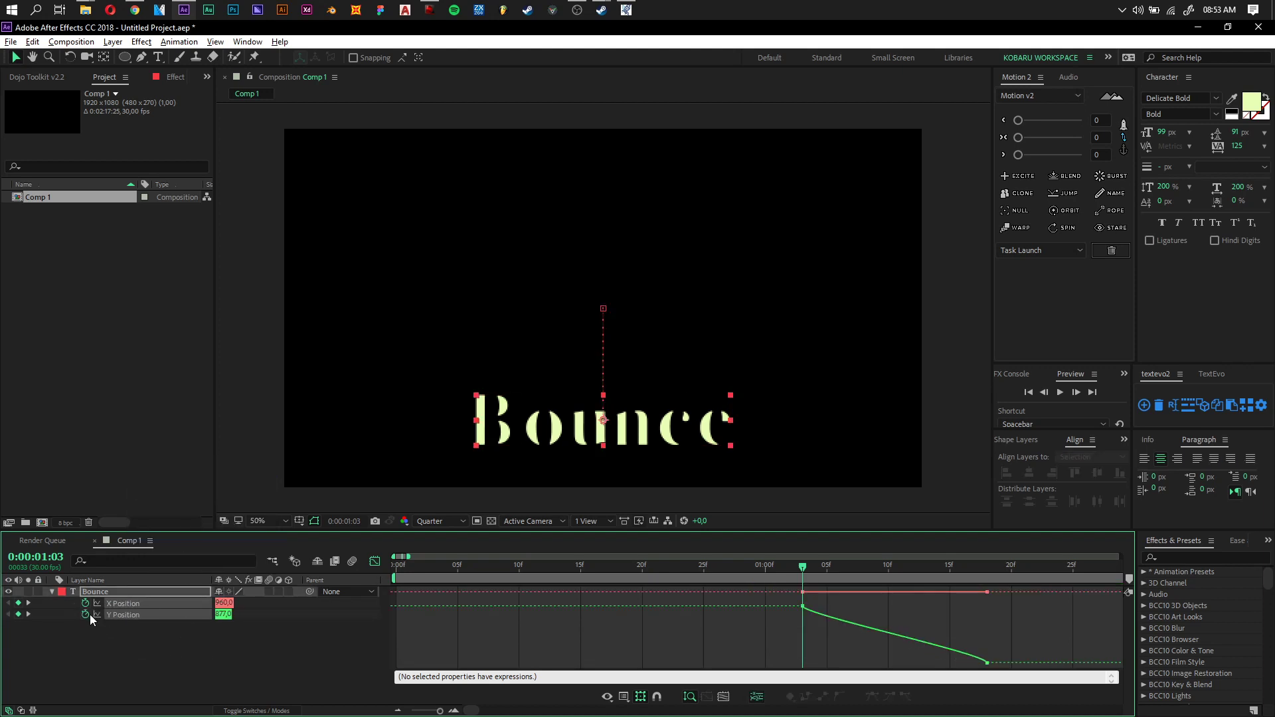
pyautogui.click(85, 603)
pyautogui.click(123, 611)
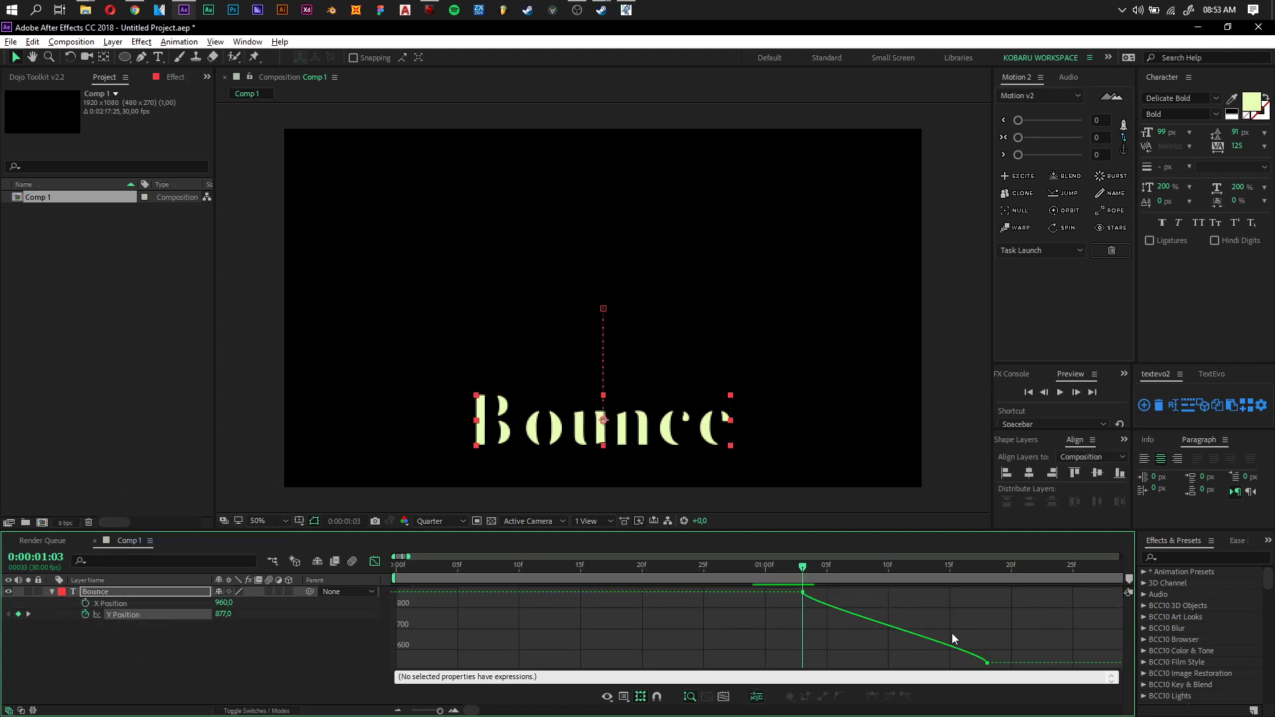
pyautogui.moveTo(1010, 623); pyautogui.dragTo(923, 663)
pyautogui.moveTo(806, 604); pyautogui.dragTo(859, 662)
# - Shift both Y Position keyframes earlier on the timeline, previewing the result
pyautogui.press('space')
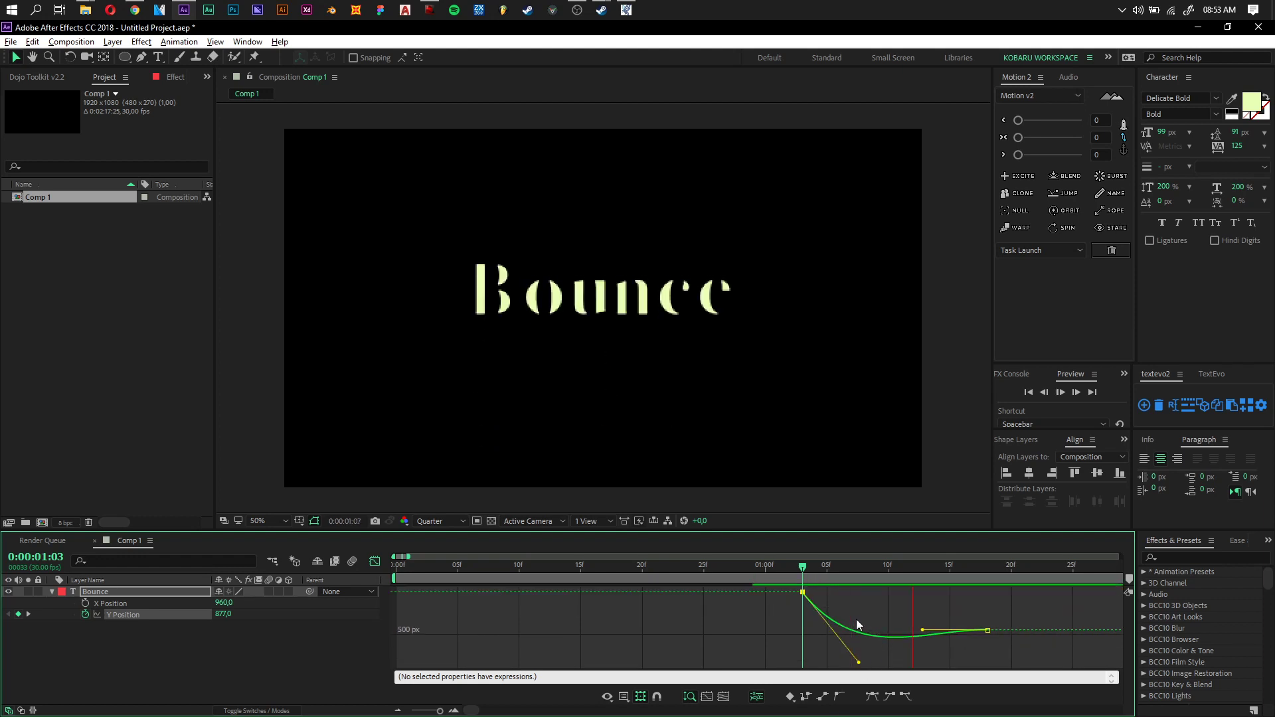
pyautogui.click(458, 575)
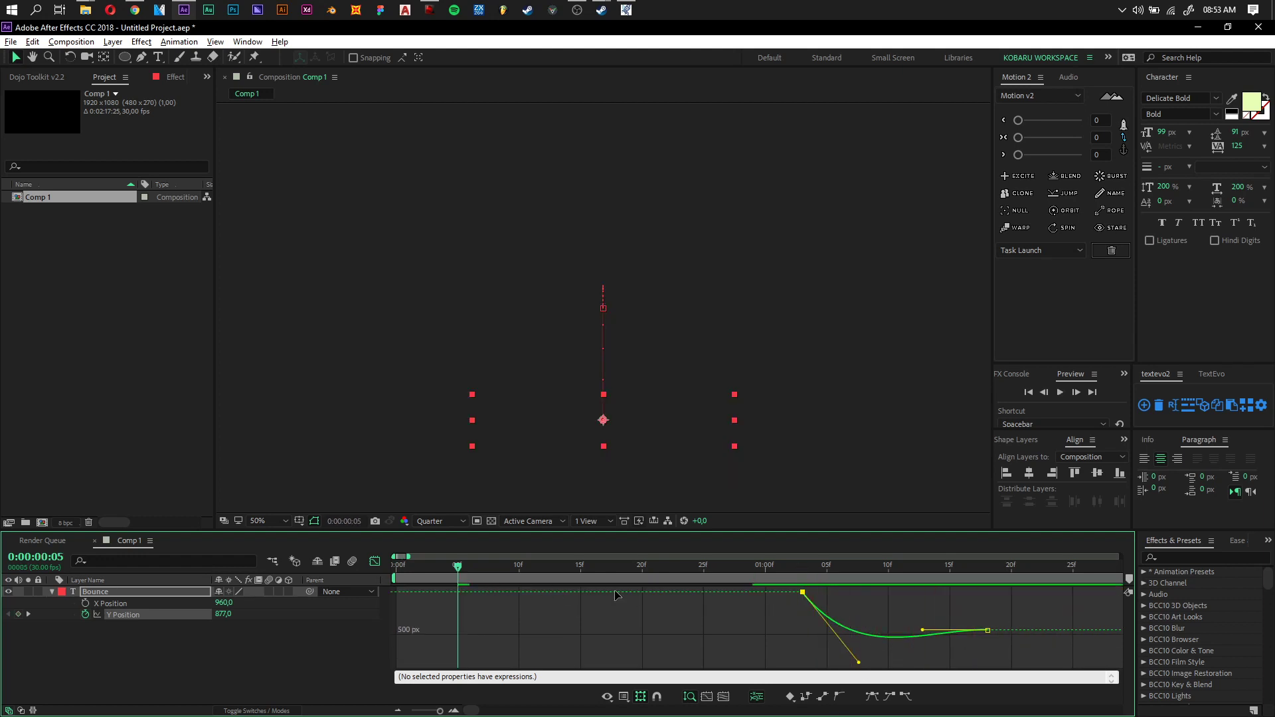
pyautogui.hotkey('shift', 'F3')
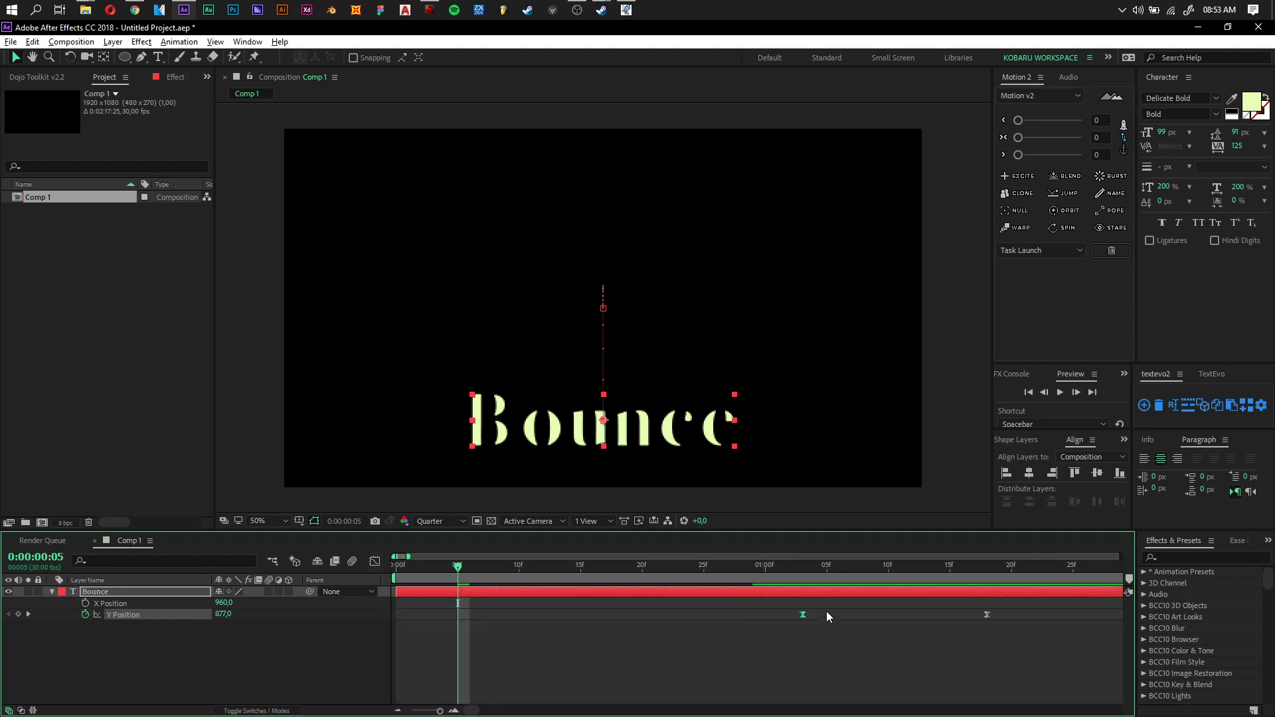
pyautogui.press('u')
pyautogui.click(776, 610)
pyautogui.moveTo(803, 603); pyautogui.dragTo(553, 601)
pyautogui.press('space')
pyautogui.moveTo(556, 603); pyautogui.dragTo(500, 604)
pyautogui.click(507, 645)
pyautogui.press('space')
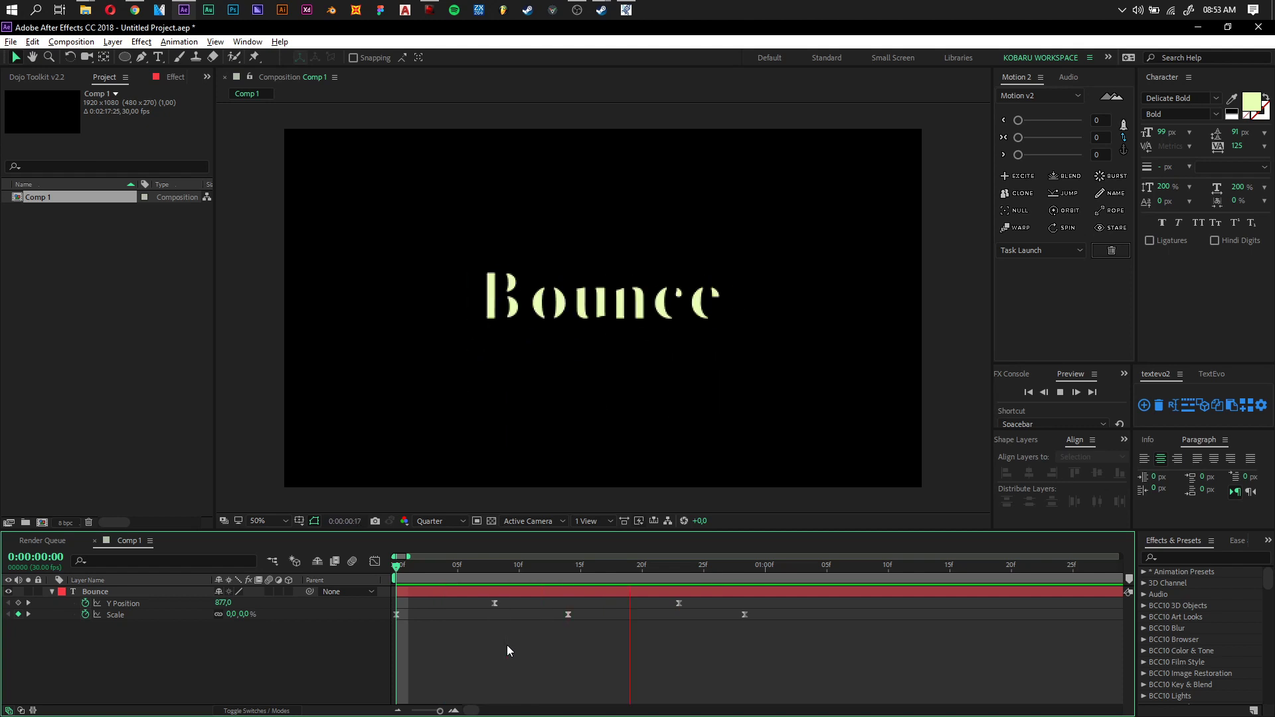
pyautogui.press('space')
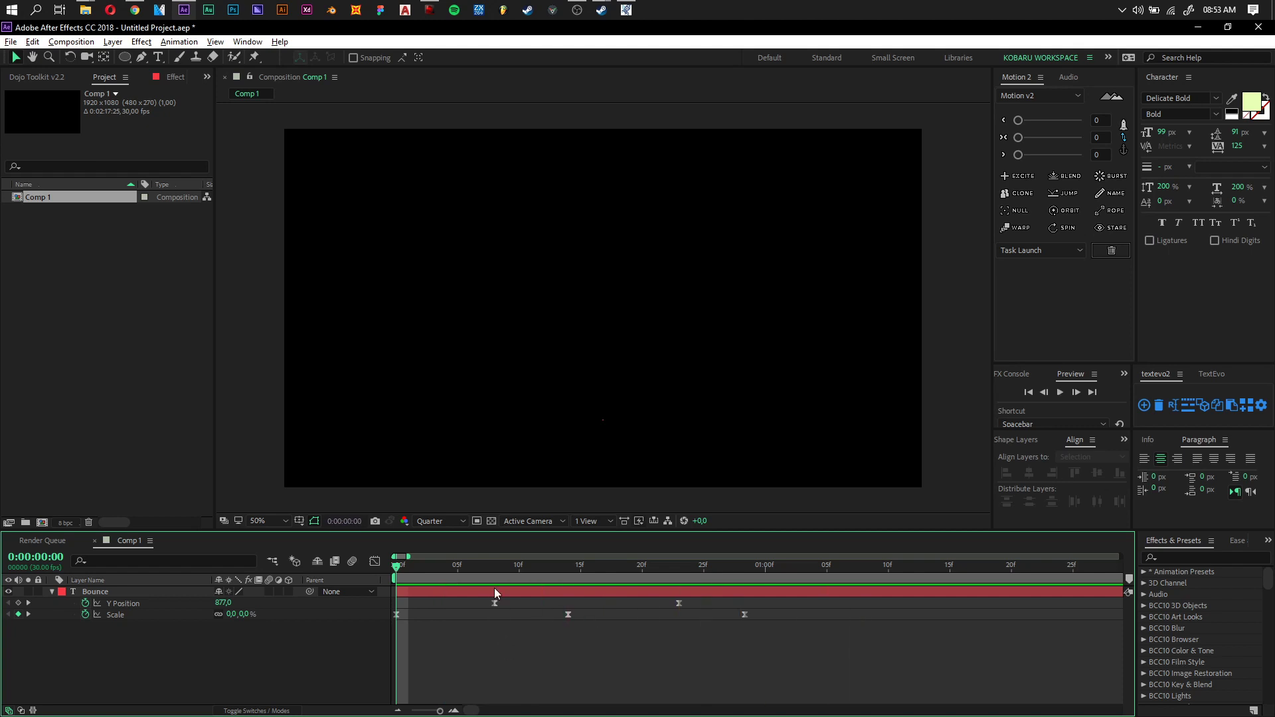
# - Place the first Y Position keyframe near frame 2 and the last just past one second
pyautogui.moveTo(491, 603); pyautogui.dragTo(419, 603)
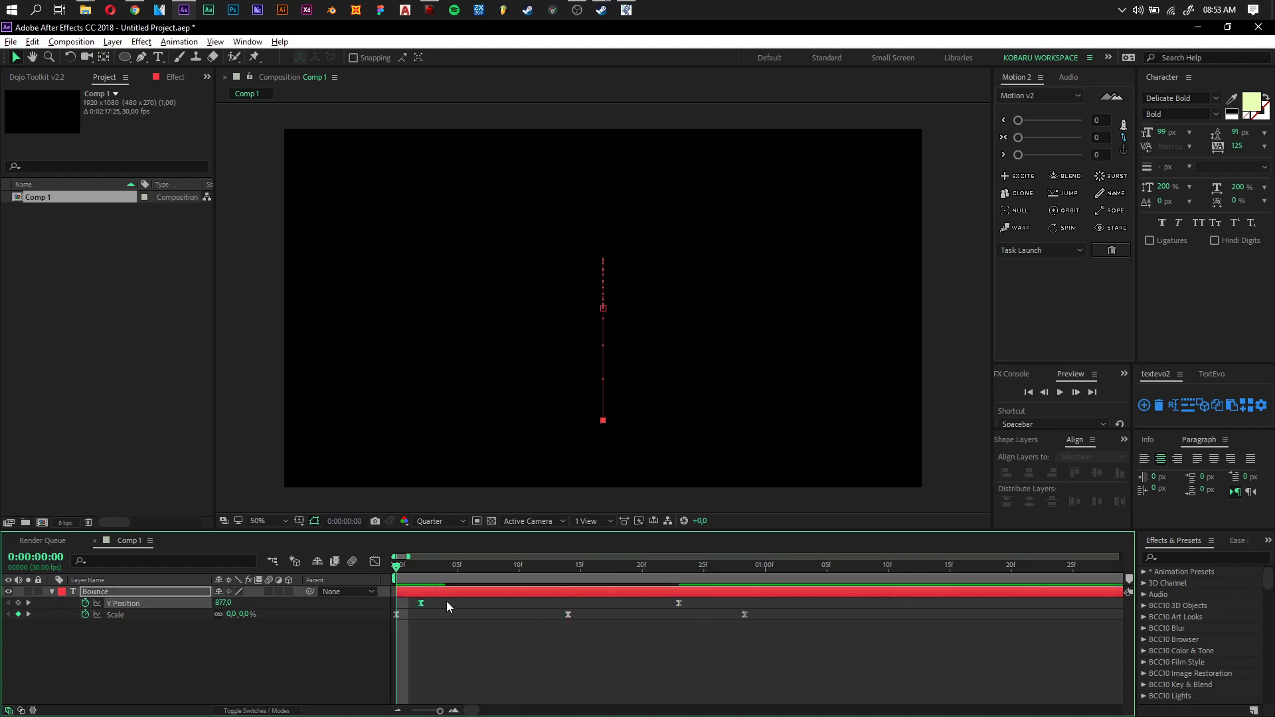
pyautogui.click(678, 603)
pyautogui.moveTo(684, 603); pyautogui.dragTo(598, 603)
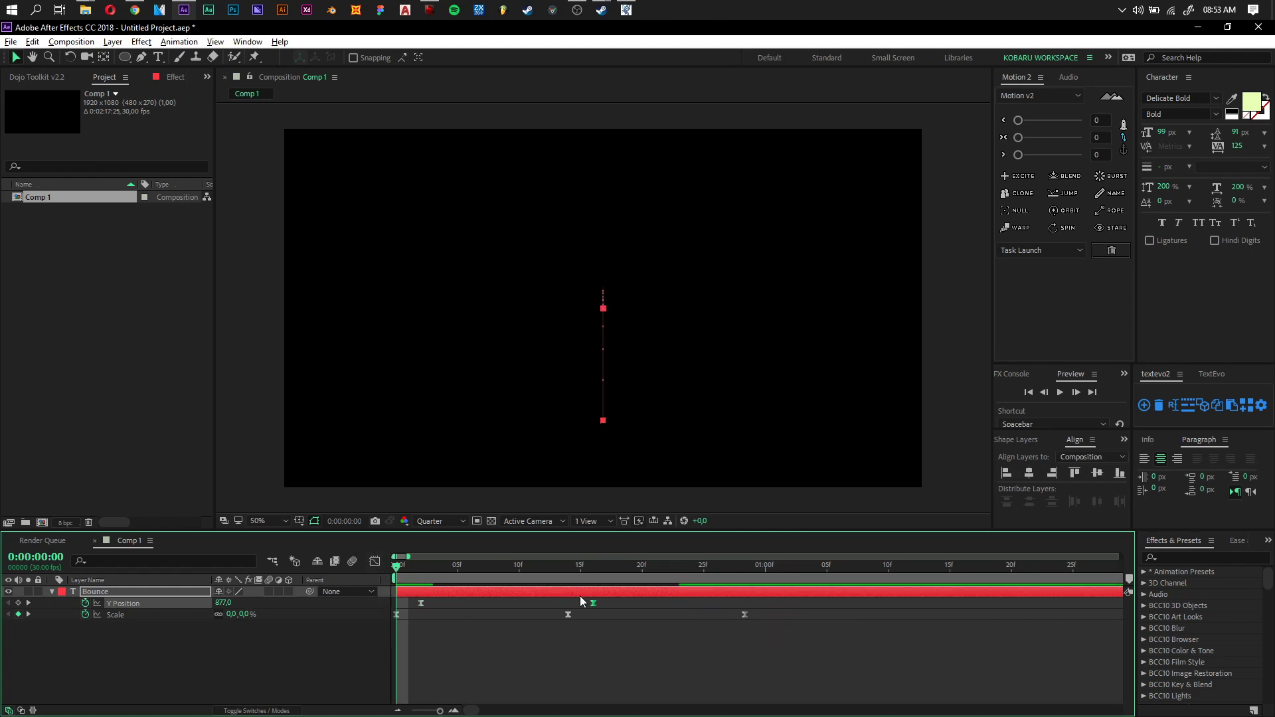
pyautogui.moveTo(594, 603); pyautogui.dragTo(784, 609)
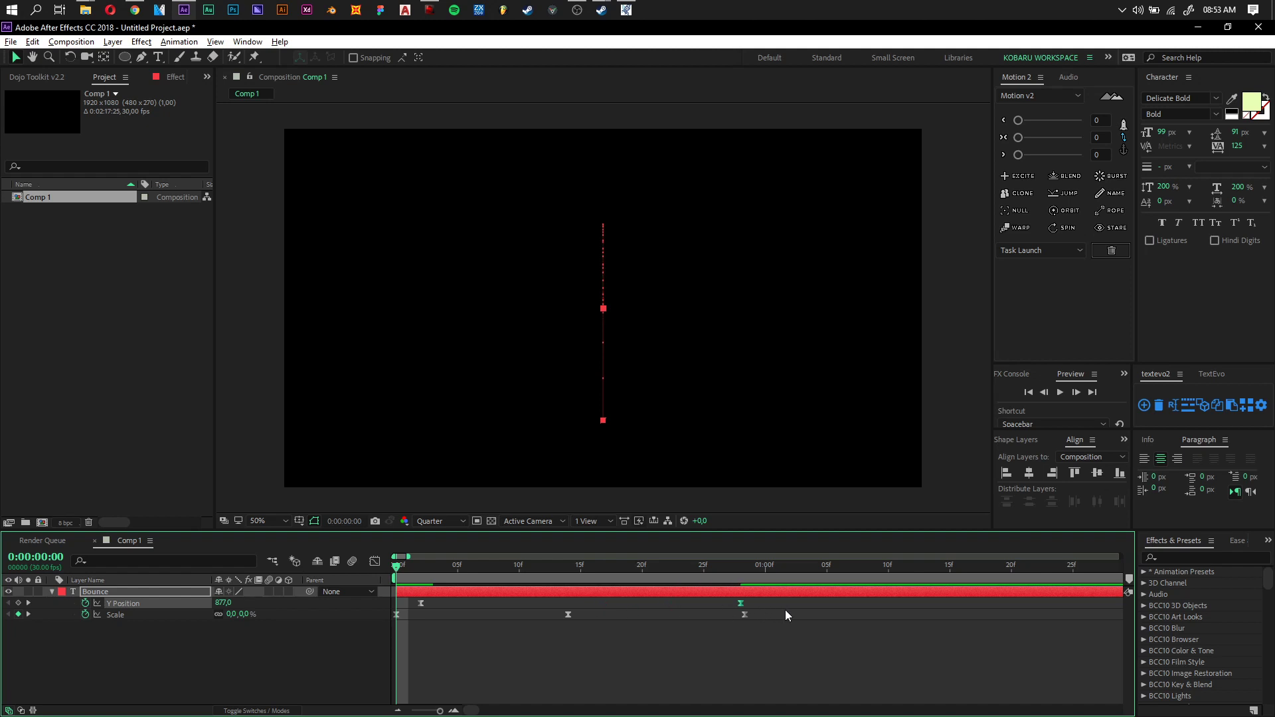
# - Ease out the first Y Position keyframe, add a middle keyframe, and preview the reshaped curve
pyautogui.click(375, 563)
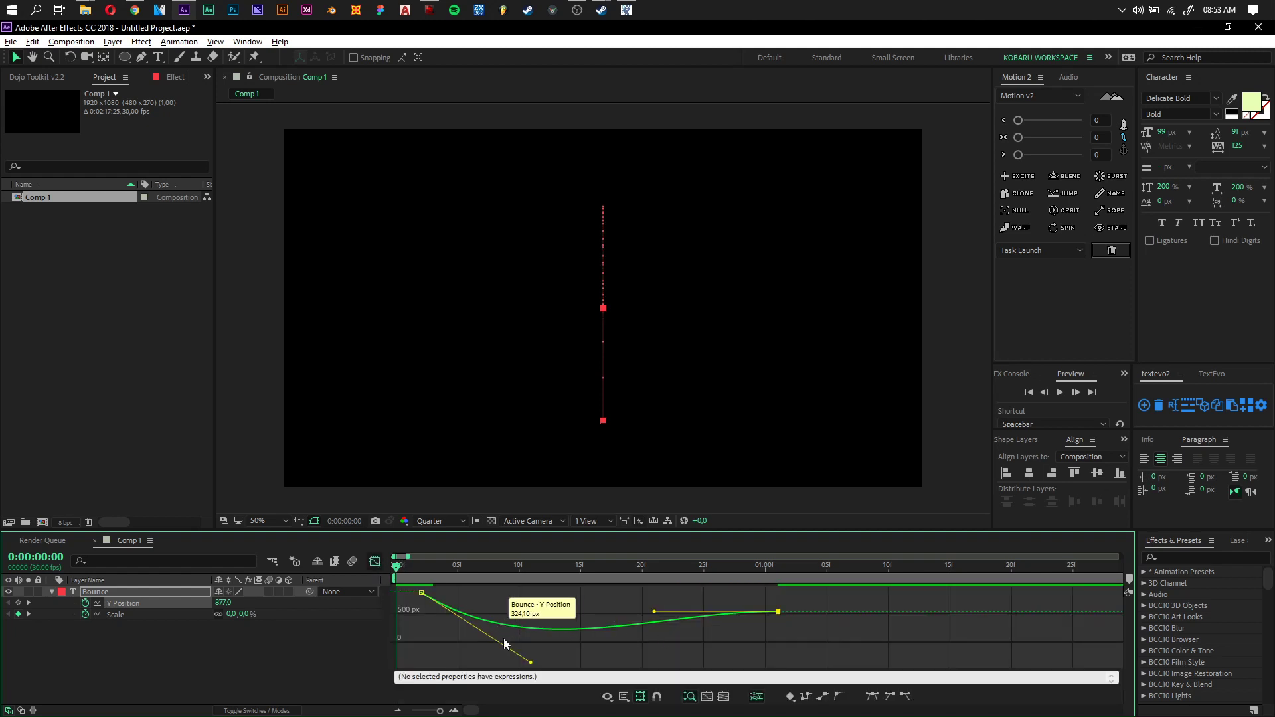
pyautogui.moveTo(531, 662); pyautogui.dragTo(519, 595)
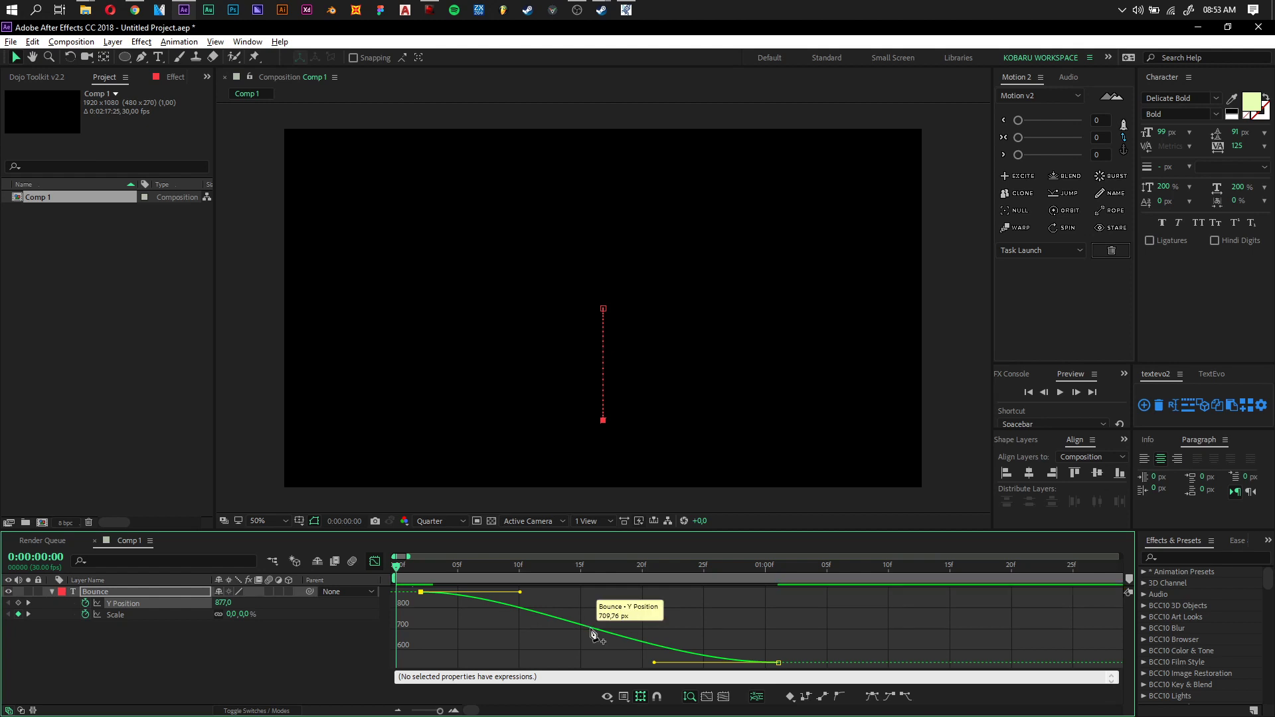
pyautogui.keyDown('ctrl'); pyautogui.click(591, 628); pyautogui.keyUp('ctrl')
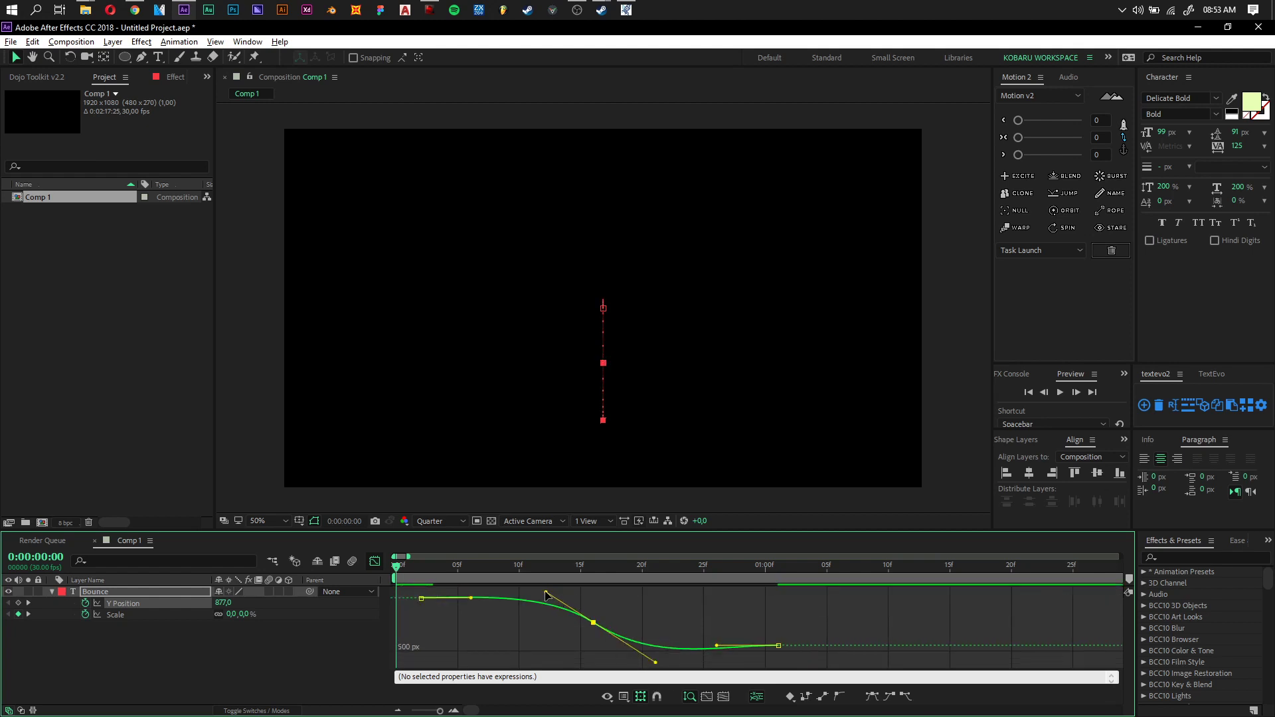
pyautogui.moveTo(547, 593); pyautogui.dragTo(521, 591)
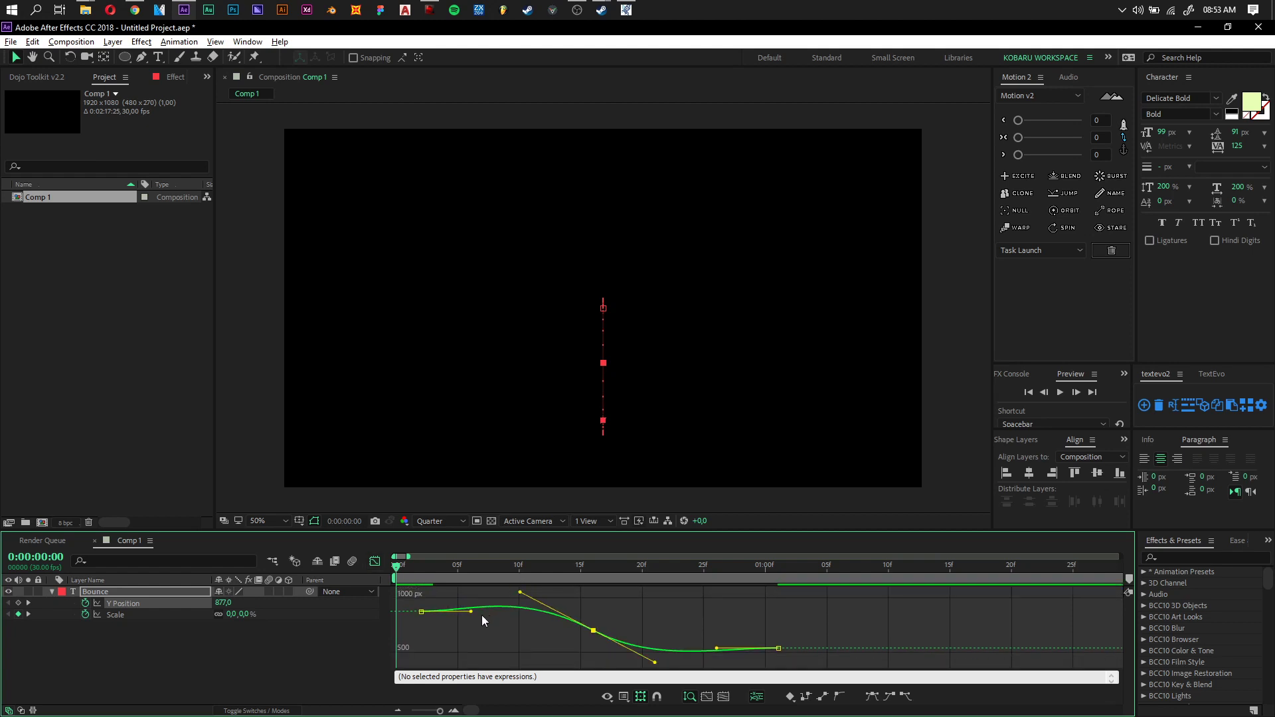
pyautogui.press('space')
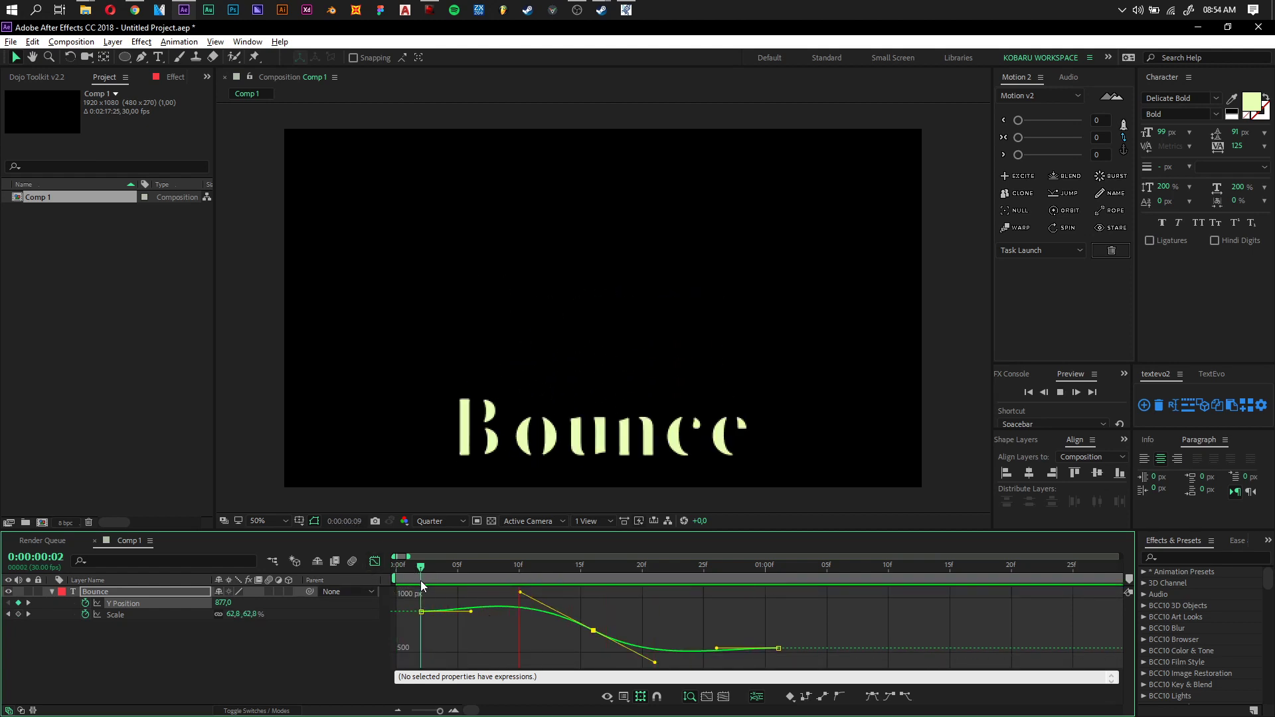
pyautogui.press('space')
# - Back in the keyframe timeline, select the Y Position keyframes and dismiss the Dragon Center window
pyautogui.click(374, 562)
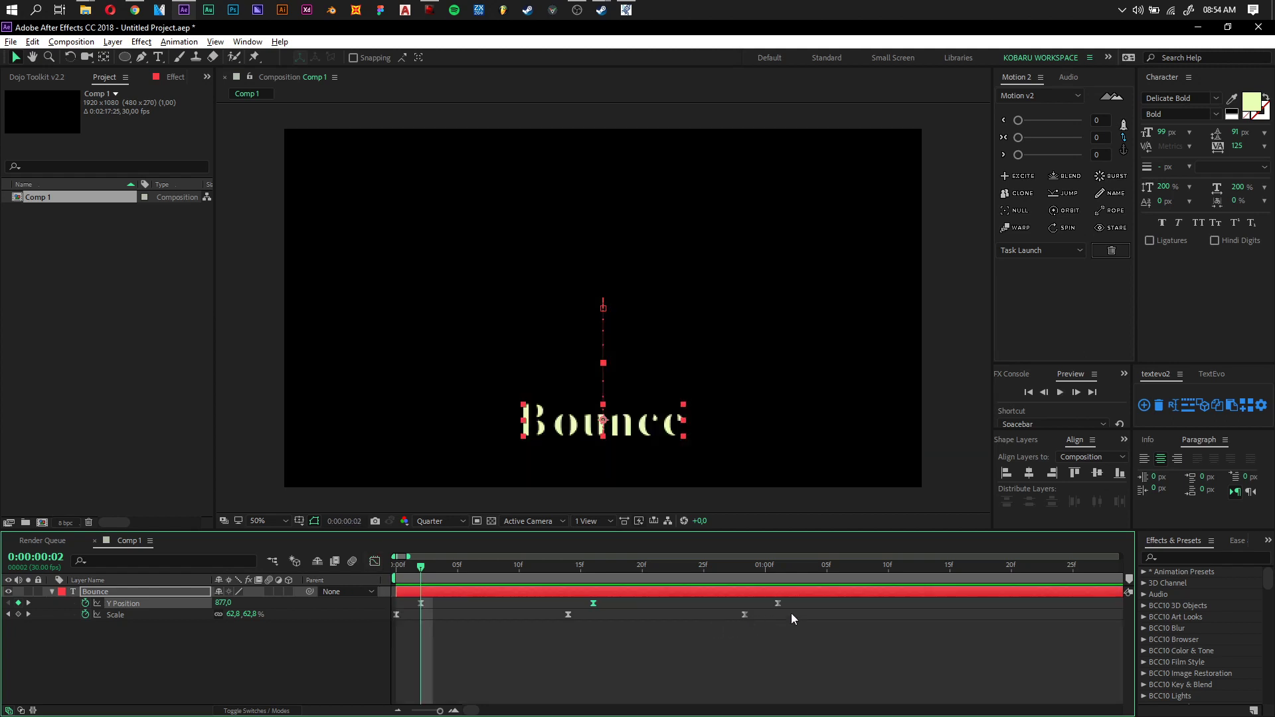
pyautogui.moveTo(807, 607); pyautogui.dragTo(400, 604)
pyautogui.click(430, 9)
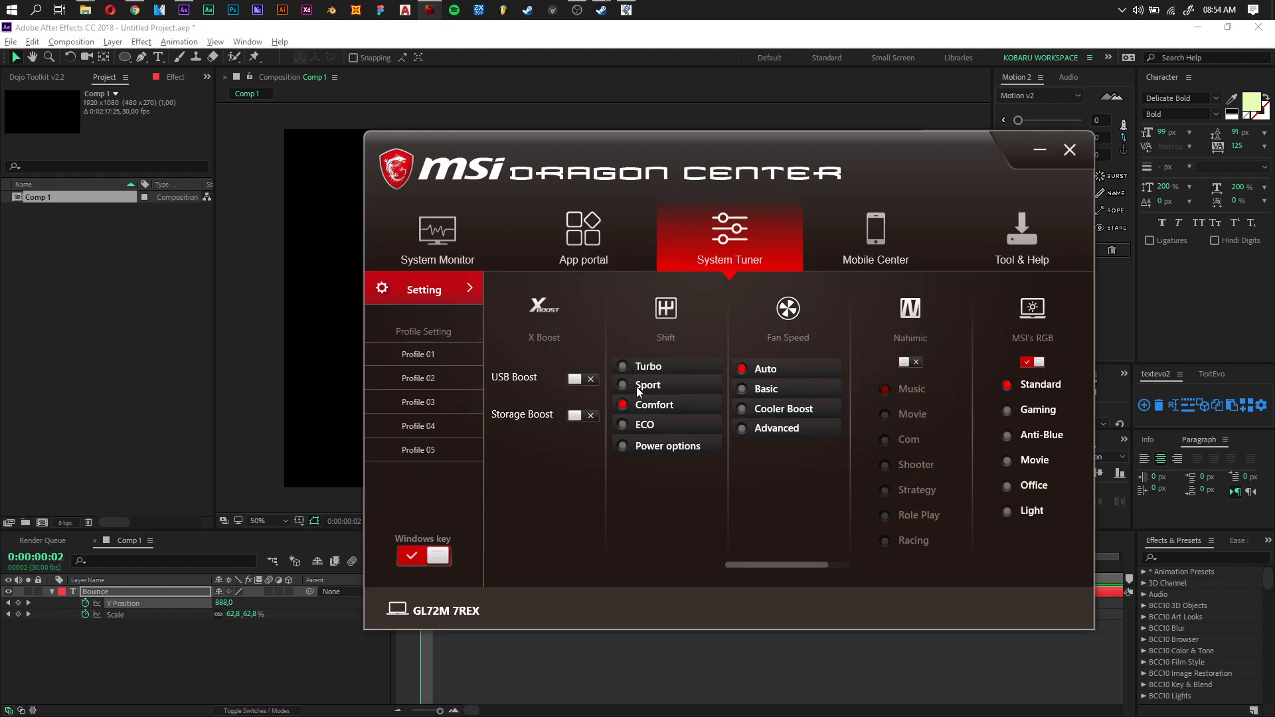
pyautogui.click(1040, 149)
# - Preview the Bounce animation from the first frame with the layer deselected
pyautogui.click(799, 395)
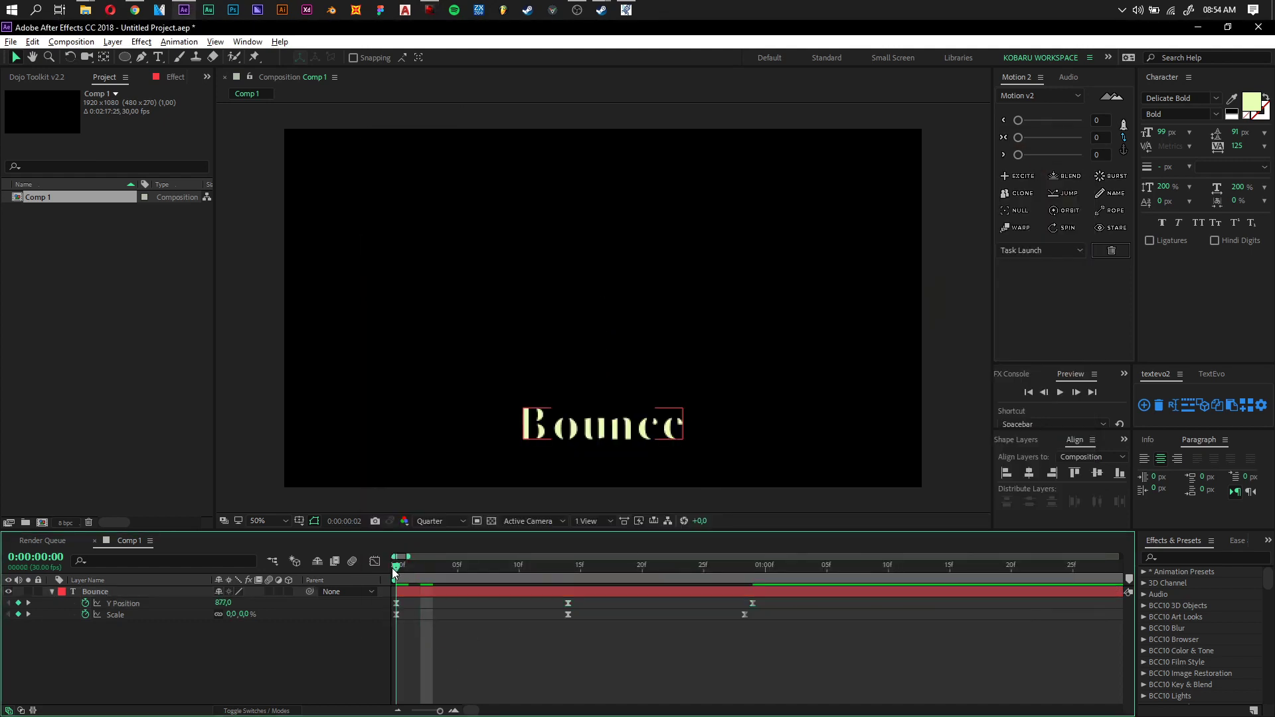
pyautogui.click(393, 567)
pyautogui.press('space')
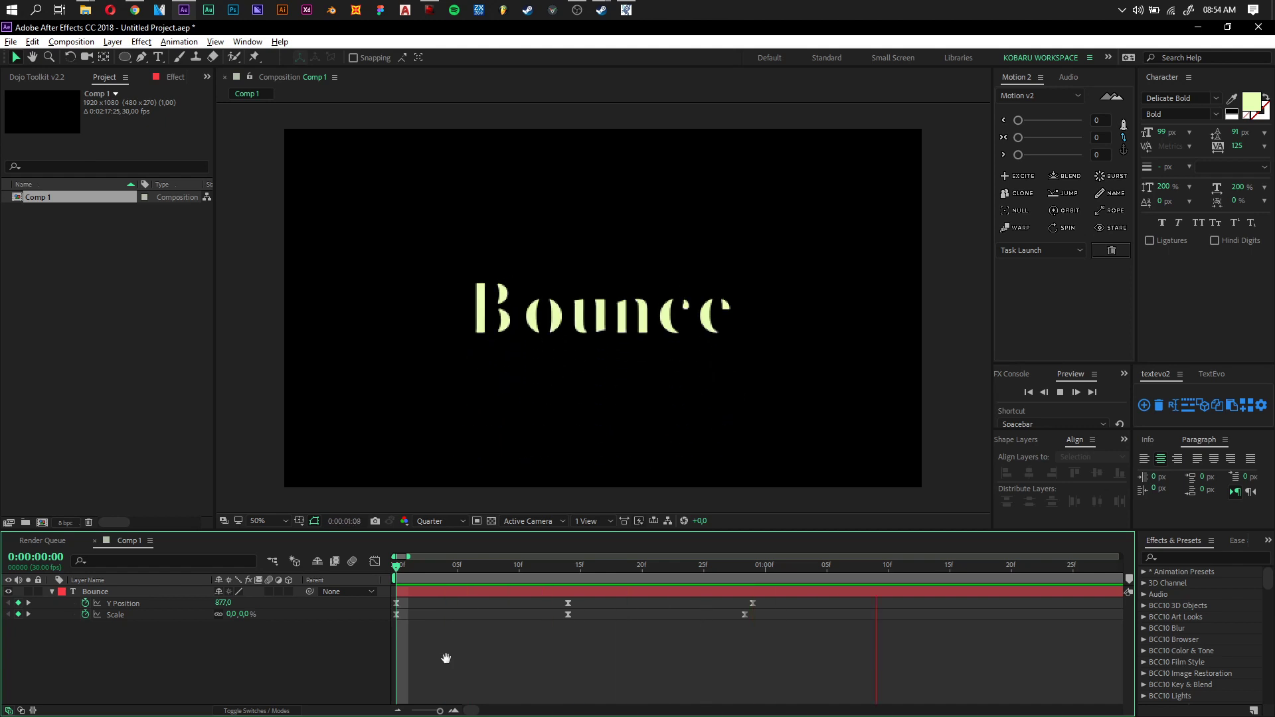
pyautogui.press('space')
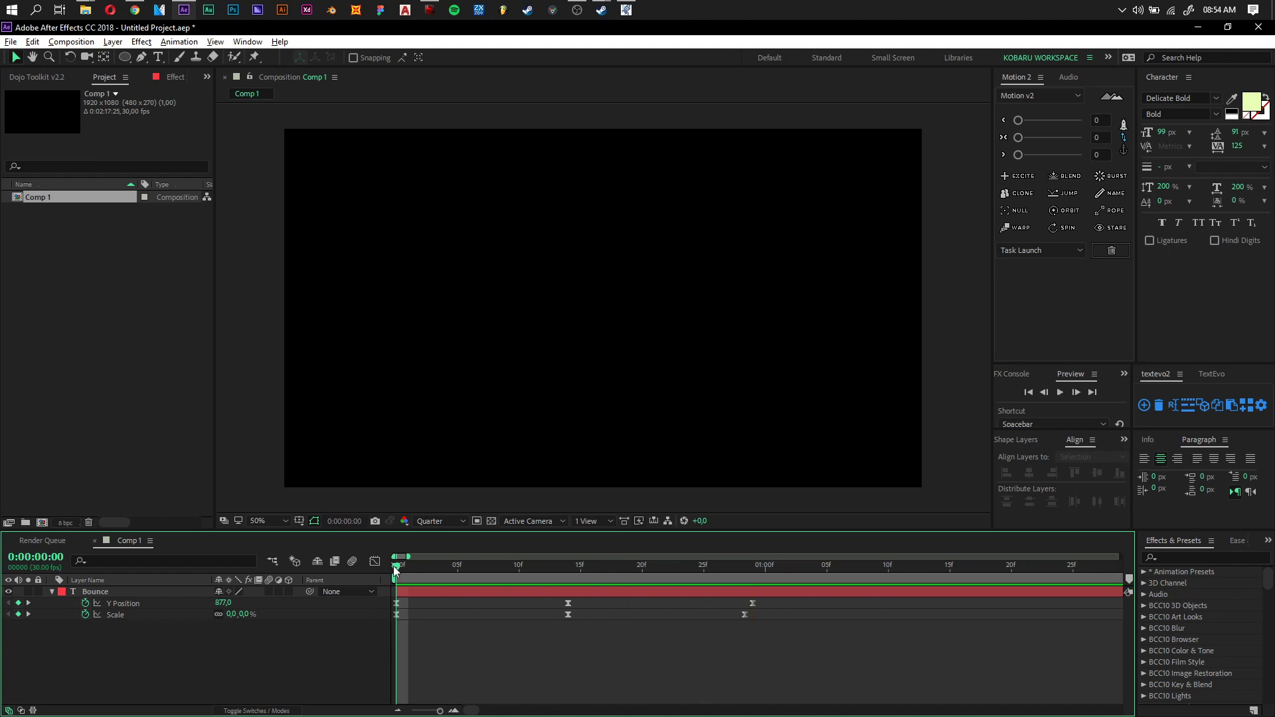
# - Shift the Y Position keyframes two frames later and preview from the start
pyautogui.moveTo(377, 562); pyautogui.dragTo(567, 664)
pyautogui.moveTo(464, 596); pyautogui.dragTo(429, 601)
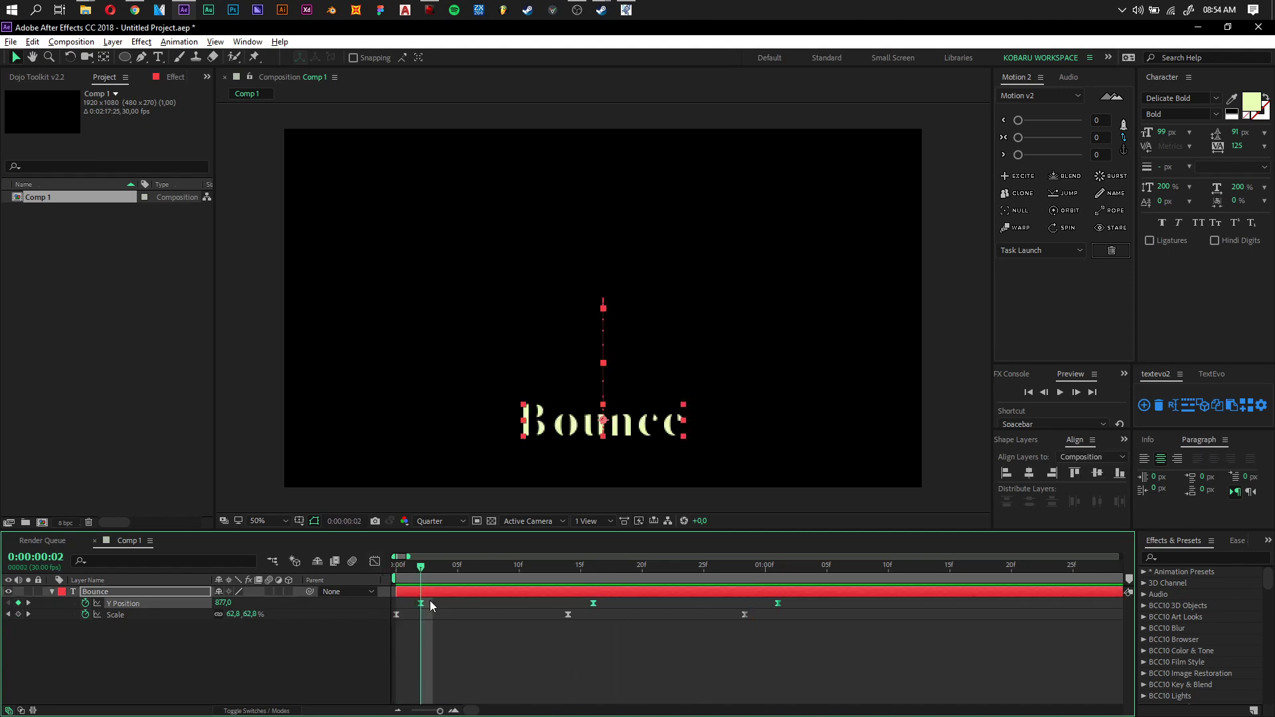
pyautogui.press('Home')
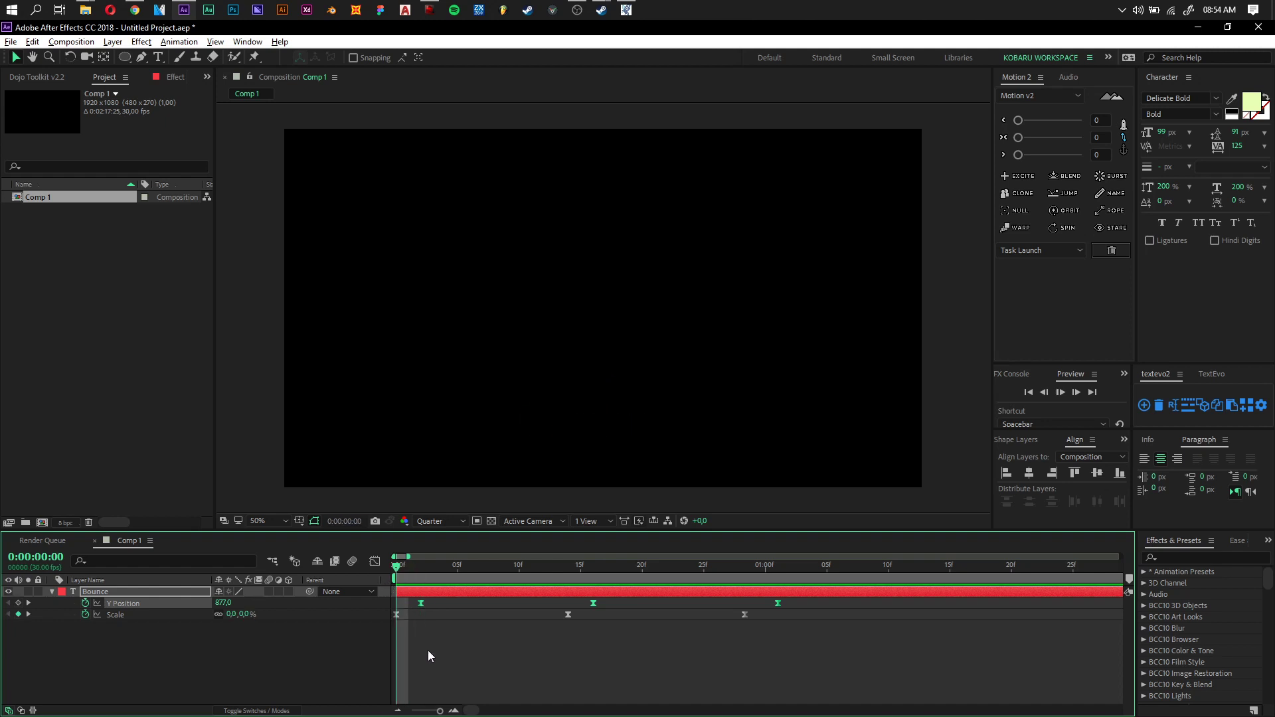
pyautogui.press('space')
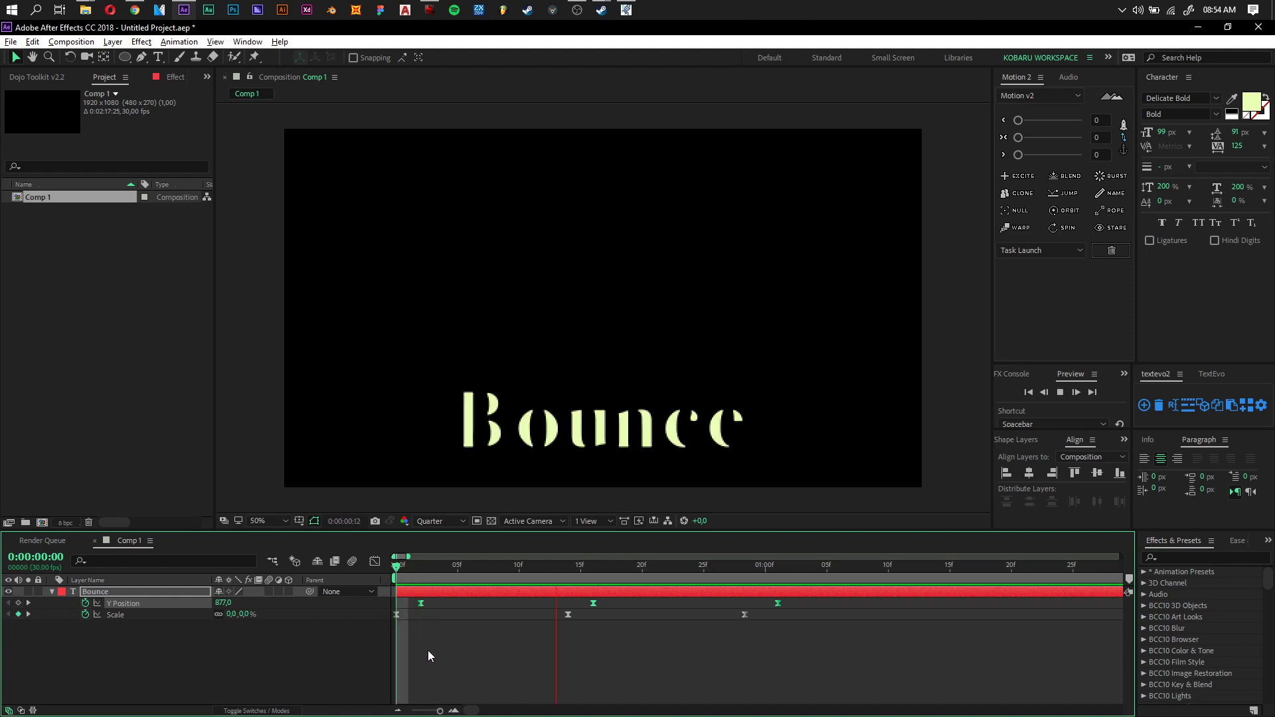
pyautogui.press('space')
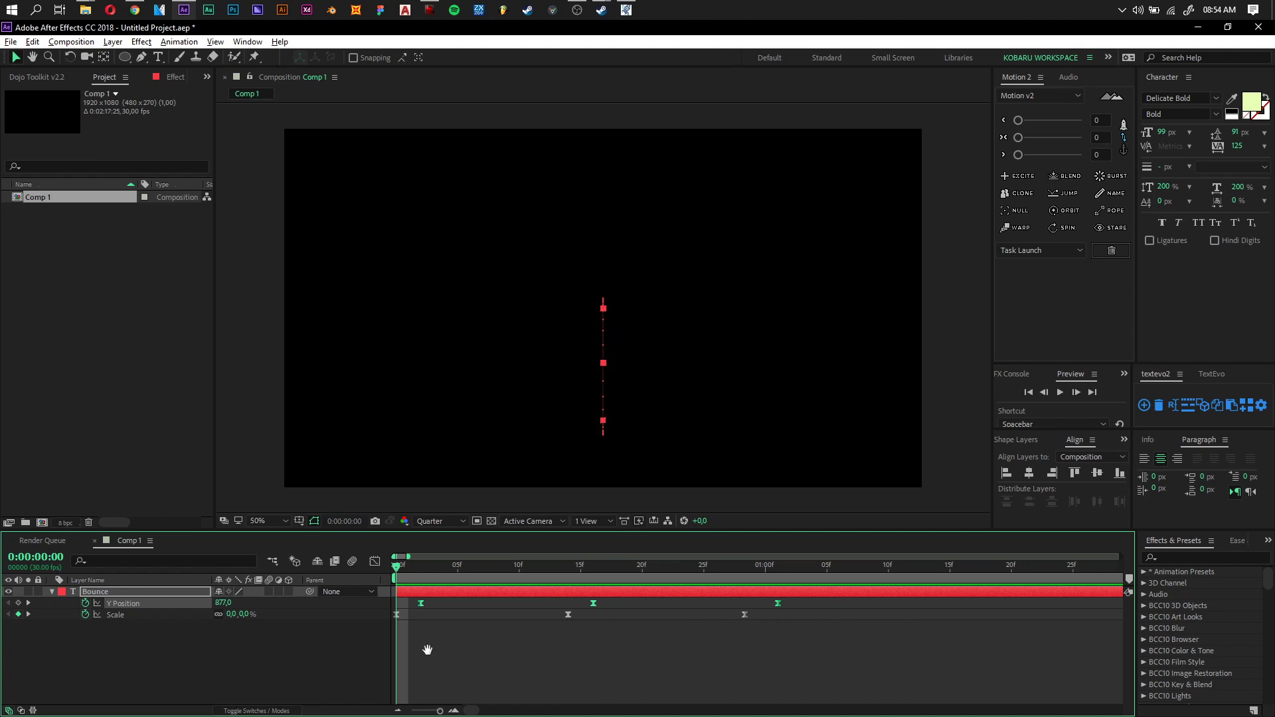
pyautogui.press('space')
pyautogui.press('space')
pyautogui.moveTo(579, 14)
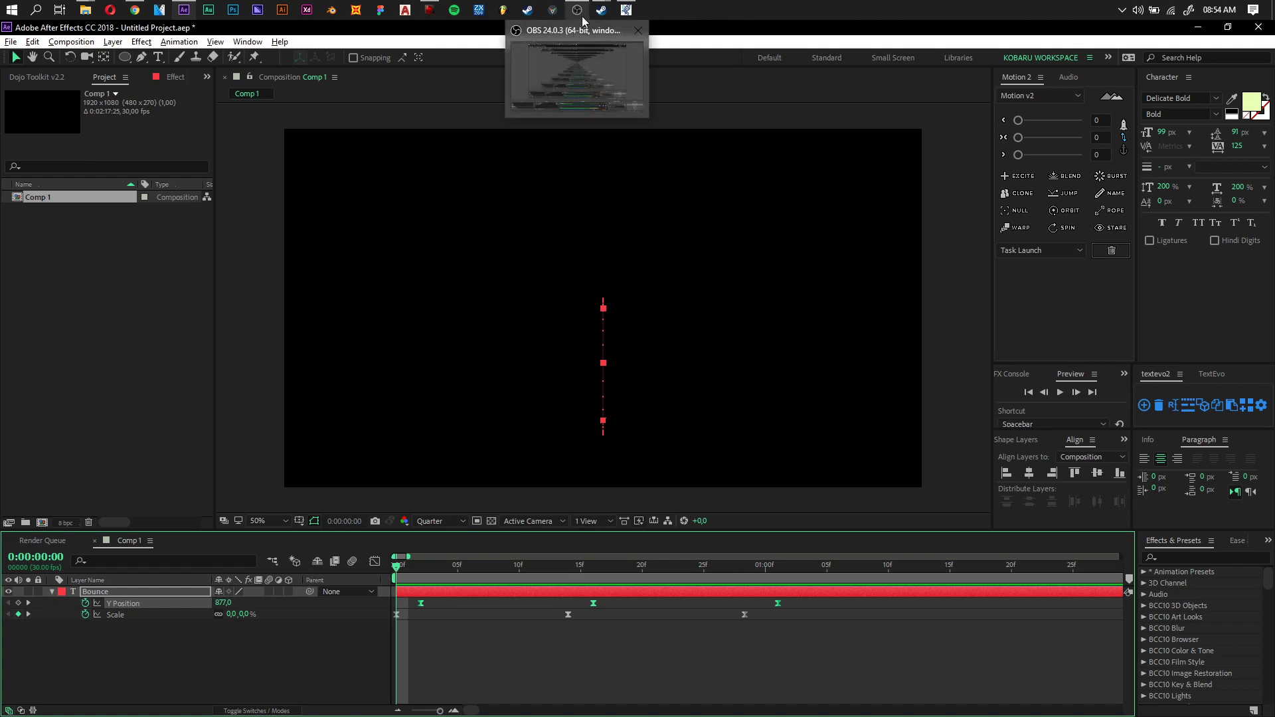